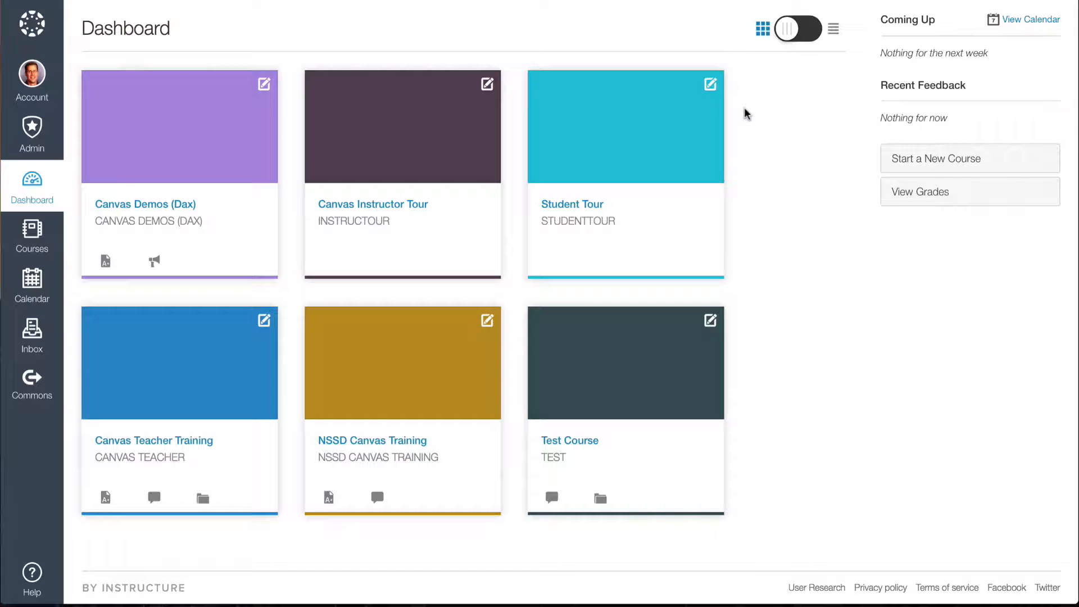
# Step: Create an assignment in the Test course titled "New Assignment" with the description "Write a three paragraph summary of your readings this week."
pyautogui.click(600, 367)
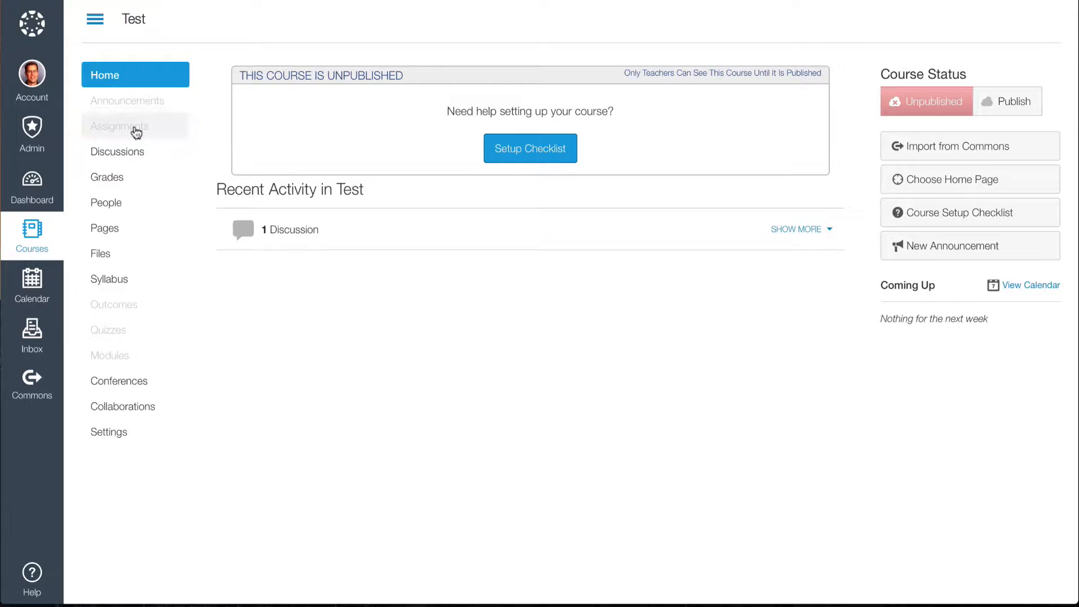
pyautogui.click(135, 129)
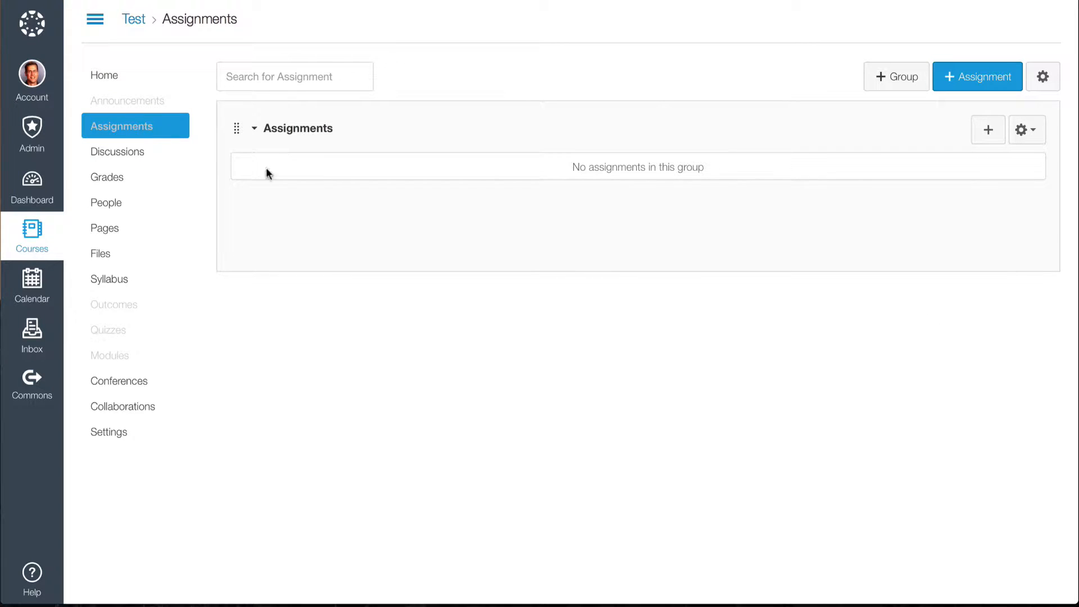
pyautogui.click(982, 78)
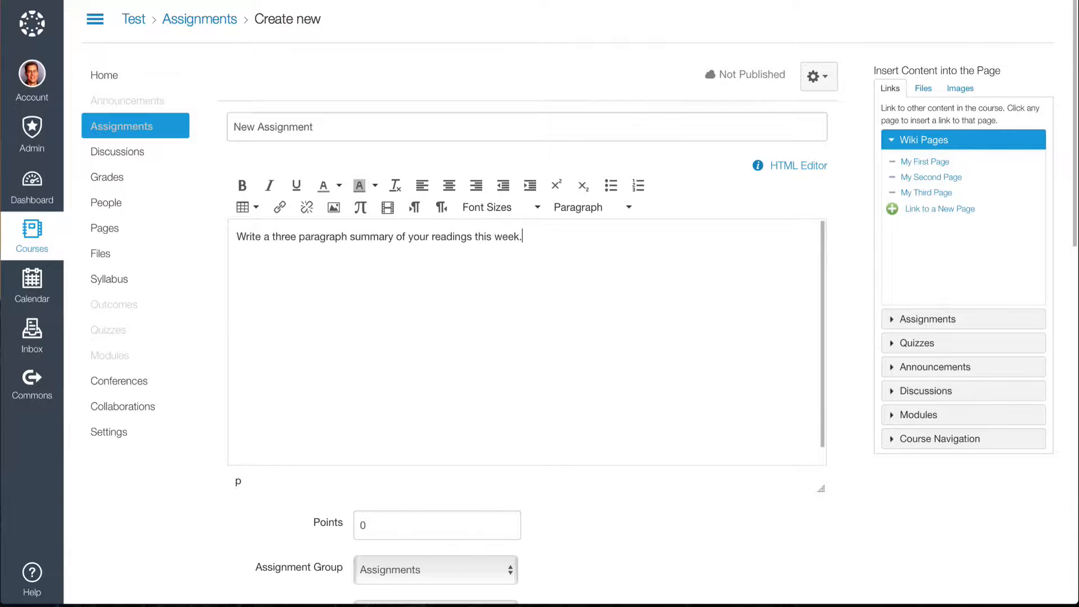
# Step: Set the new assignment's points to 10
pyautogui.scroll(-1, 576, 319)
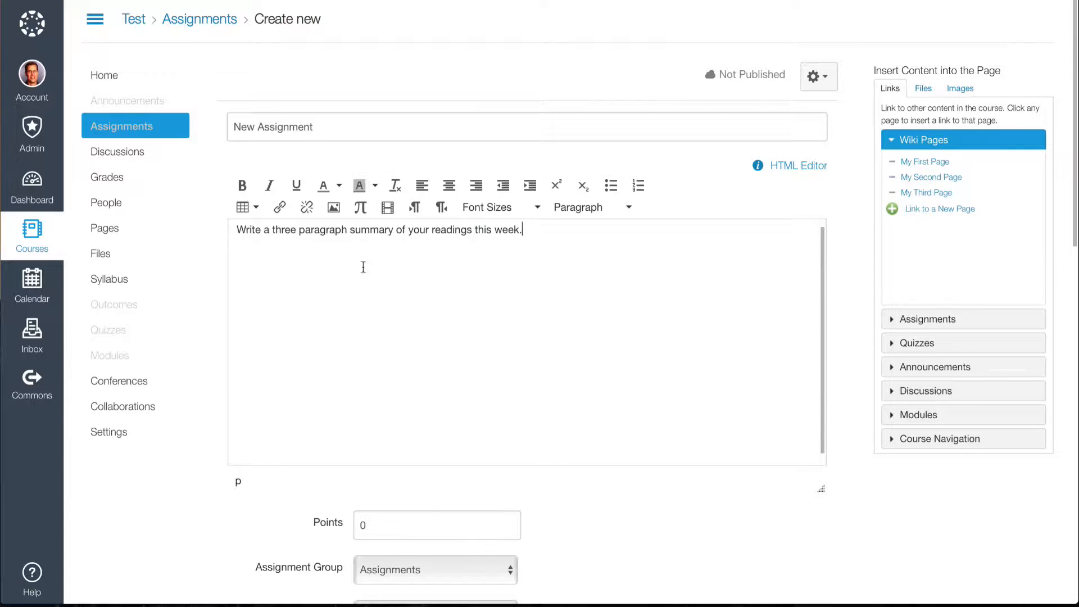
pyautogui.scroll(-3, 653, 506)
pyautogui.scroll(-2, 653, 508)
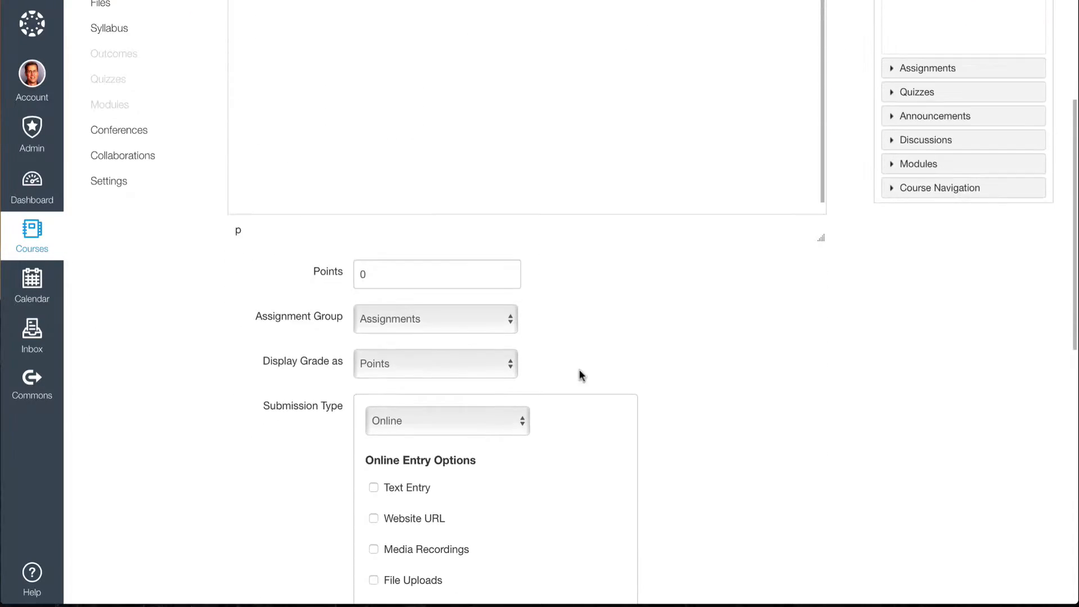
pyautogui.moveTo(386, 278); pyautogui.dragTo(346, 279)
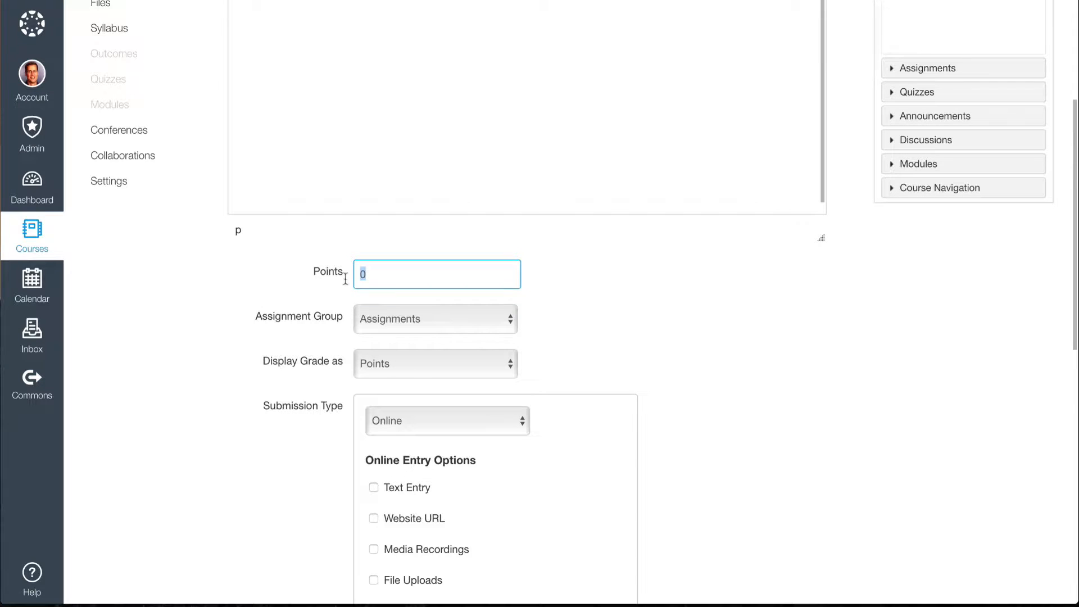
pyautogui.write('10')
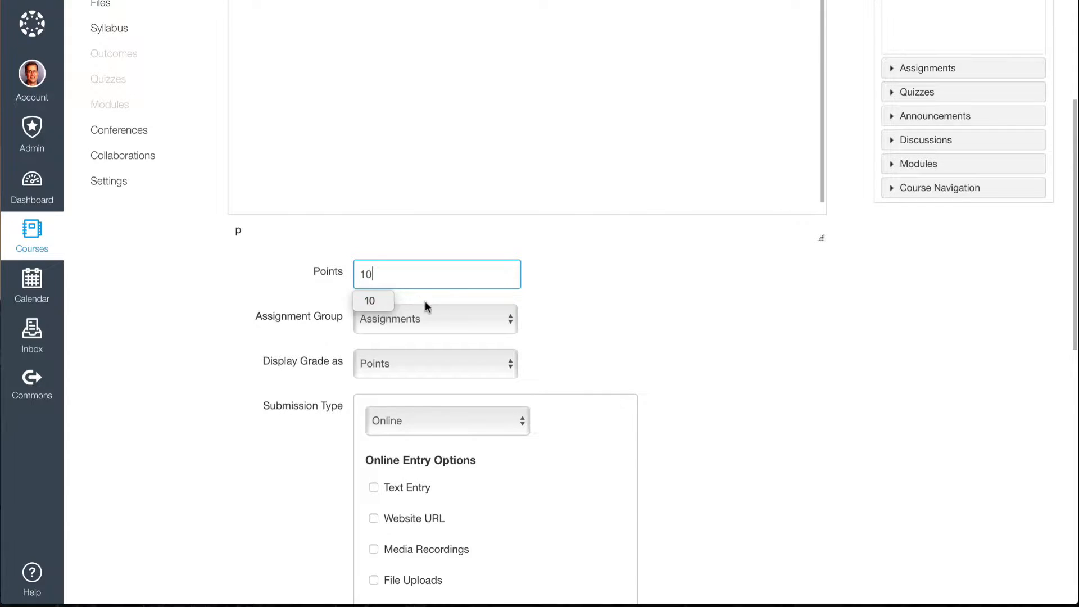
# Step: Create a new assignment group named Journal and place the assignment in it
pyautogui.click(459, 319)
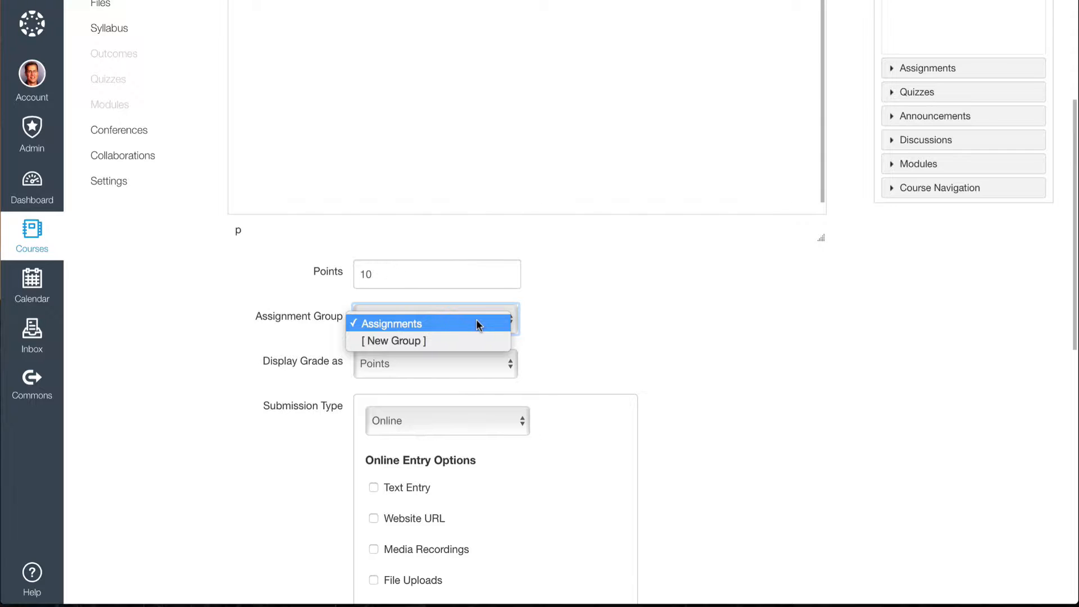
pyautogui.click(405, 340)
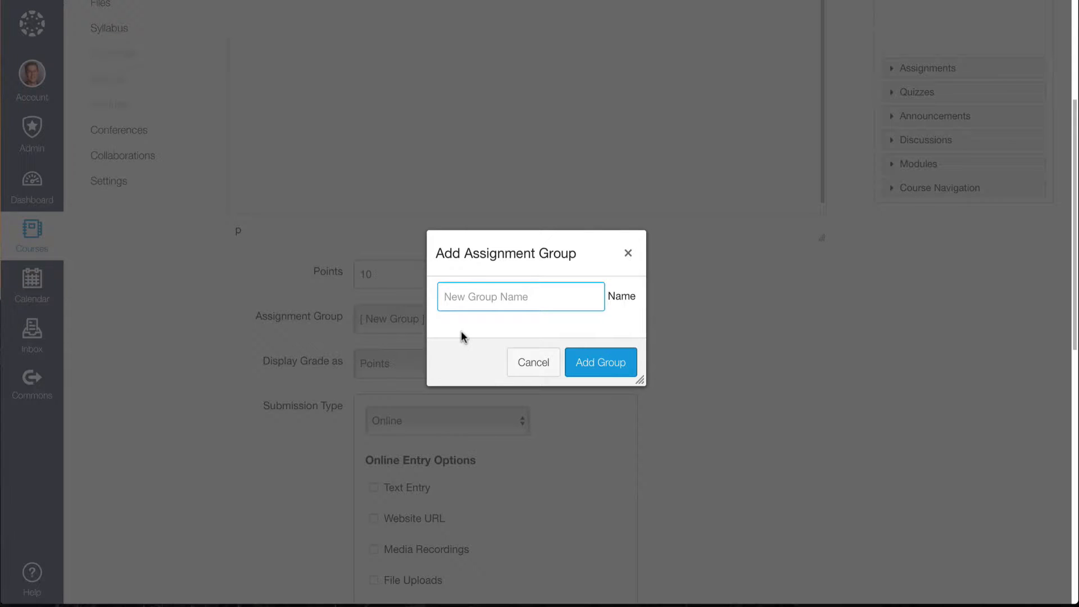
pyautogui.write('Journal')
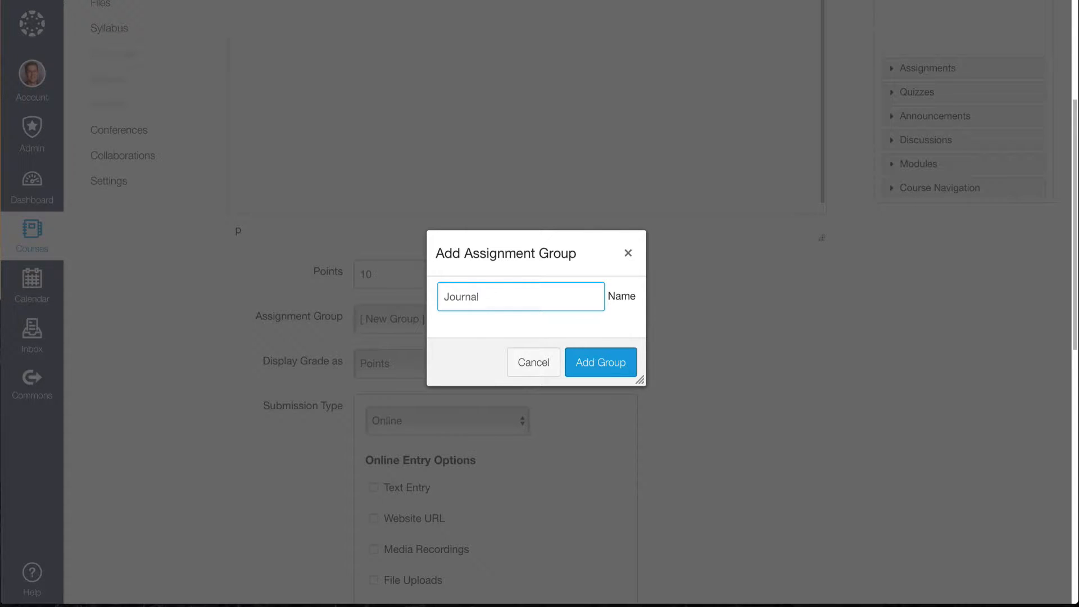
pyautogui.click(607, 365)
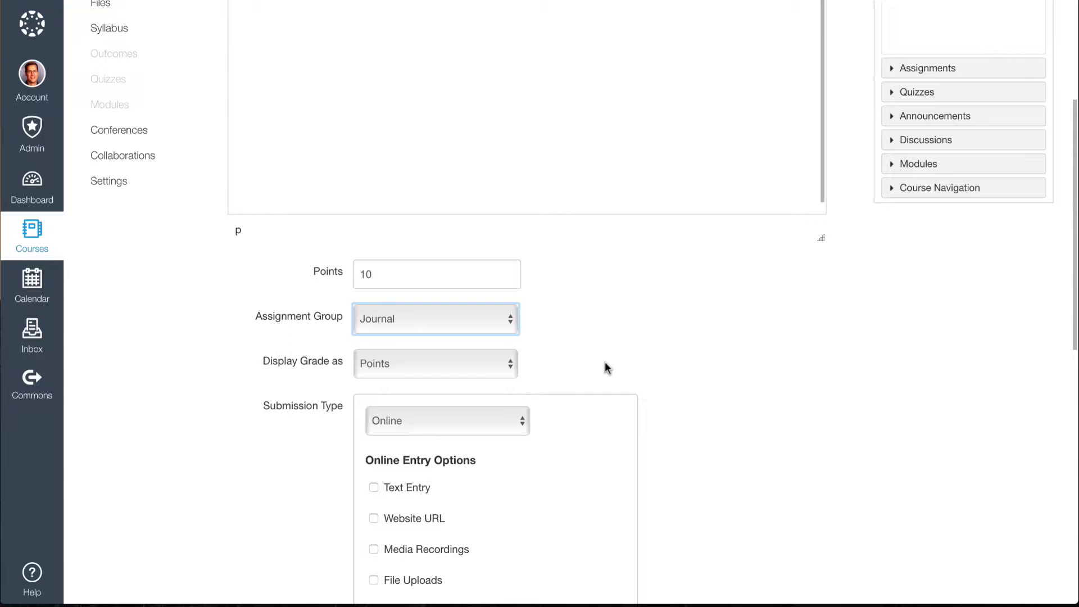
# Step: Switch the assignment group to Assignments and back to Journal, and review the available groups
pyautogui.click(506, 318)
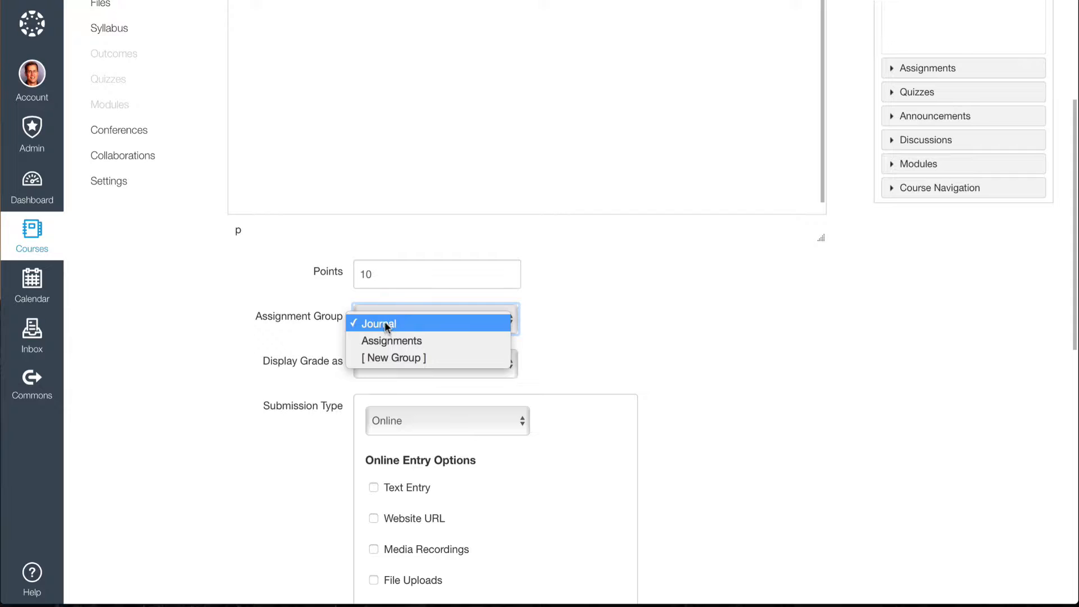
pyautogui.click(407, 343)
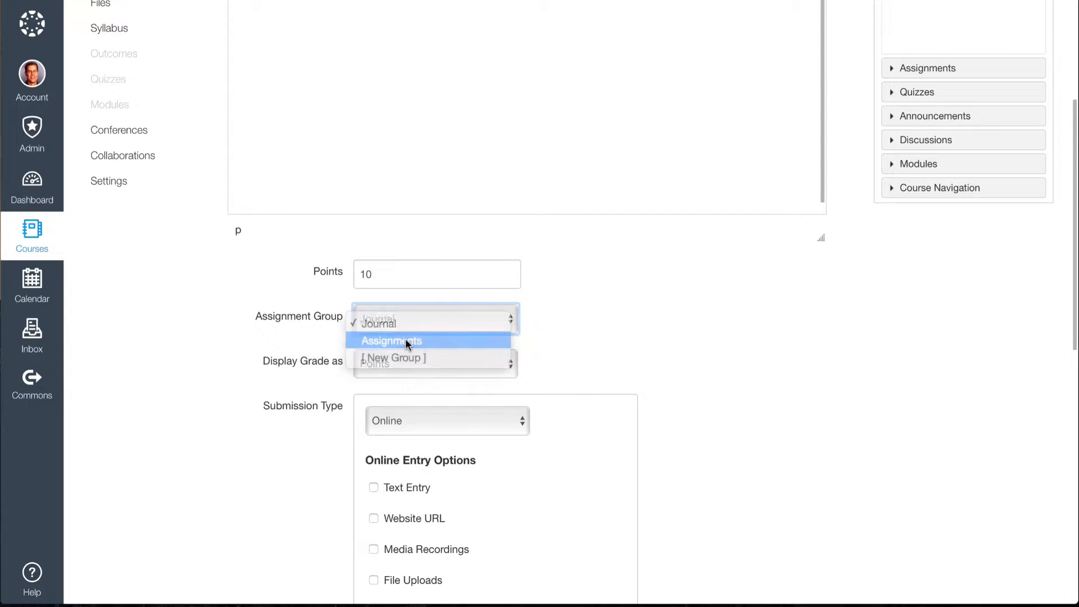
pyautogui.click(489, 324)
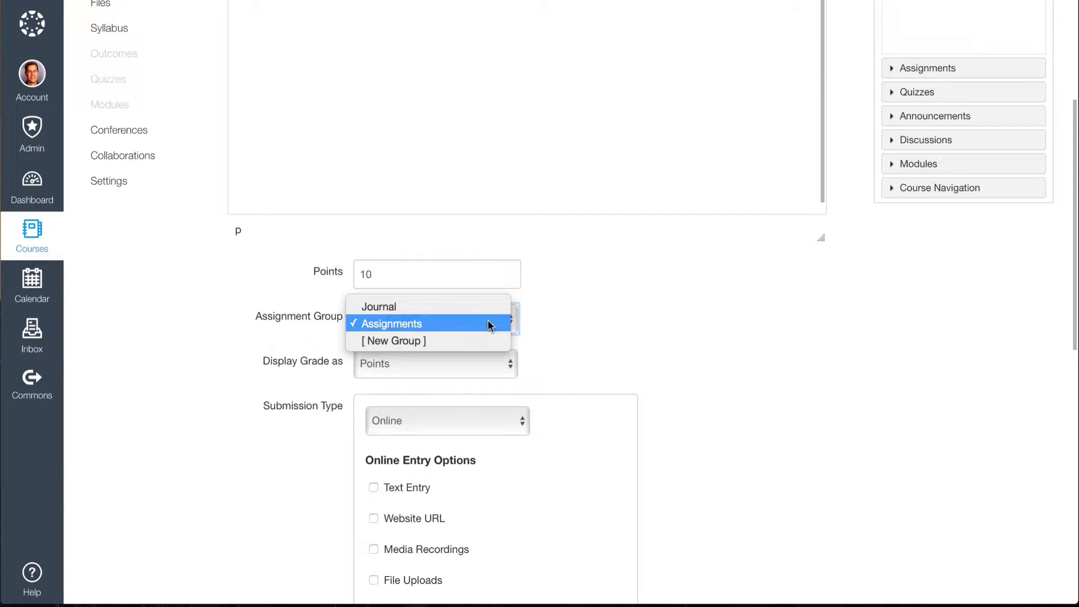
pyautogui.click(421, 308)
pyautogui.click(439, 322)
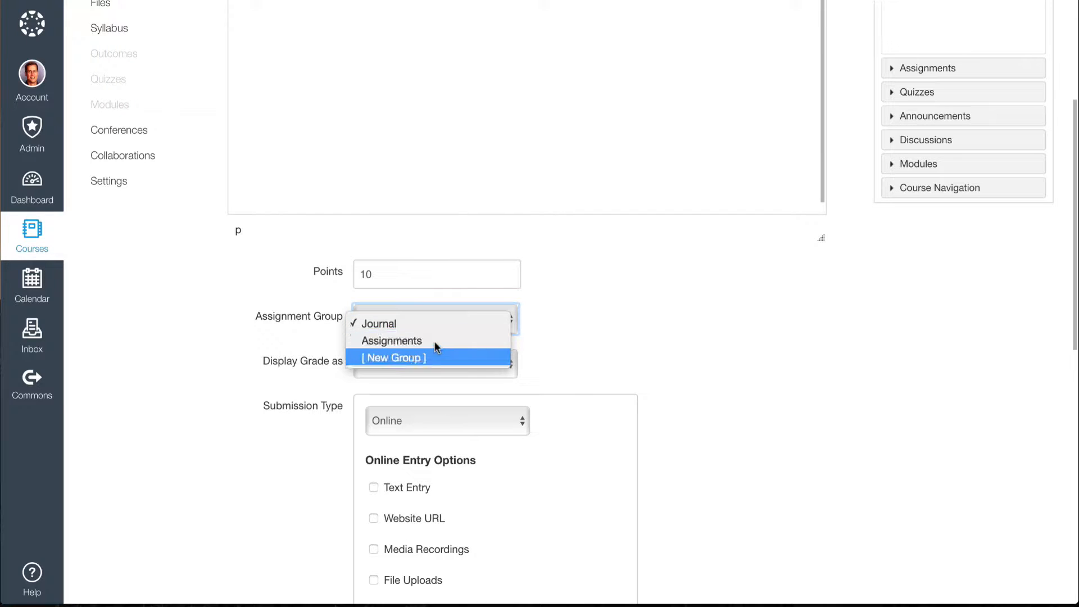
pyautogui.click(603, 306)
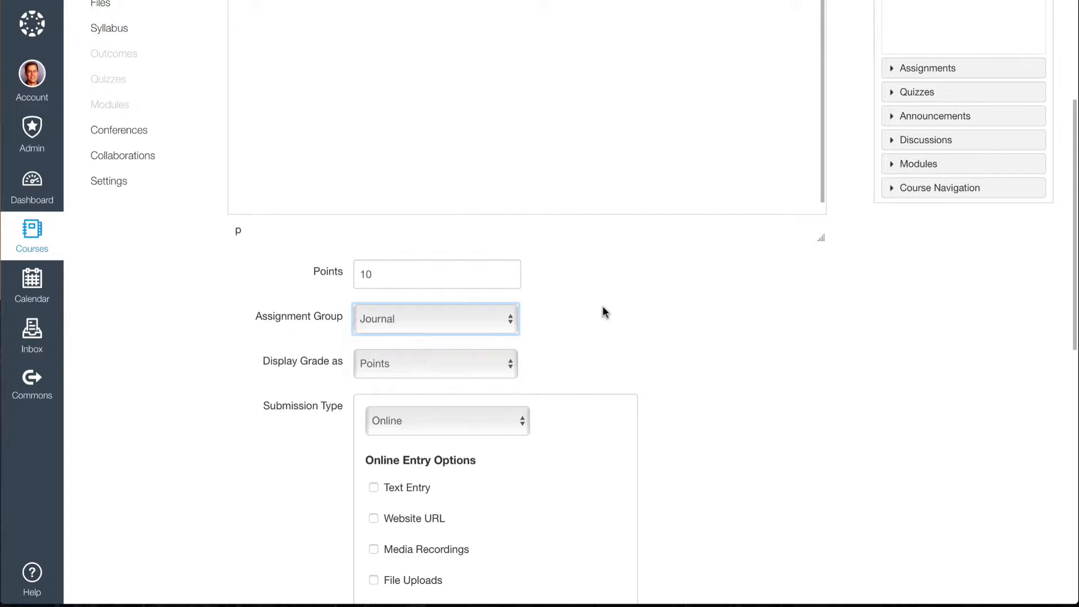
pyautogui.click(471, 332)
pyautogui.click(588, 328)
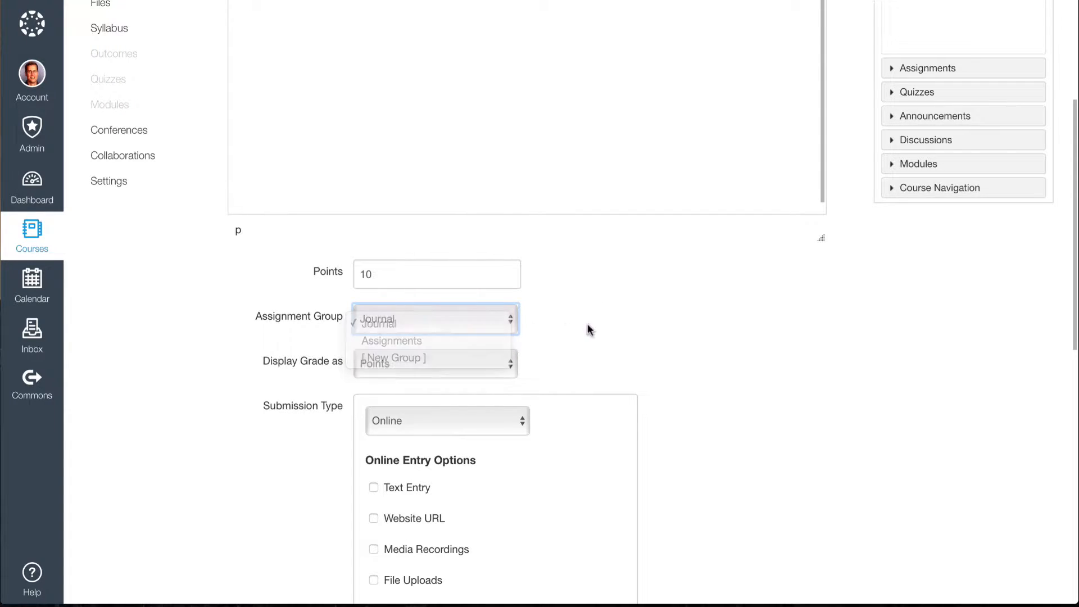
# Step: Review the available grade display options for the assignment, keeping Points selected
pyautogui.click(467, 367)
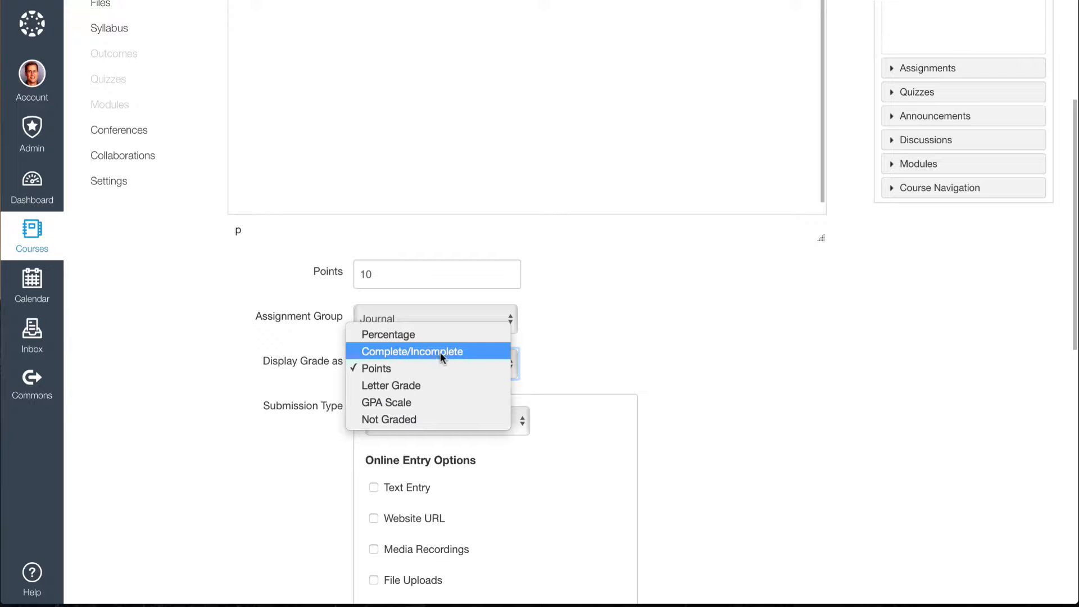
pyautogui.click(543, 366)
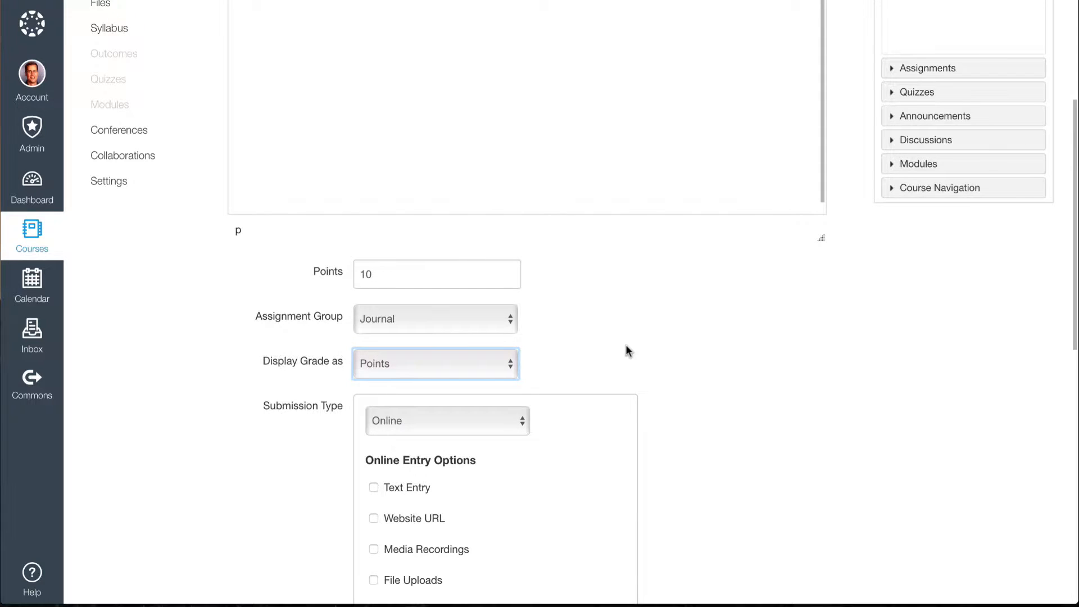
pyautogui.scroll(-3, 626, 352)
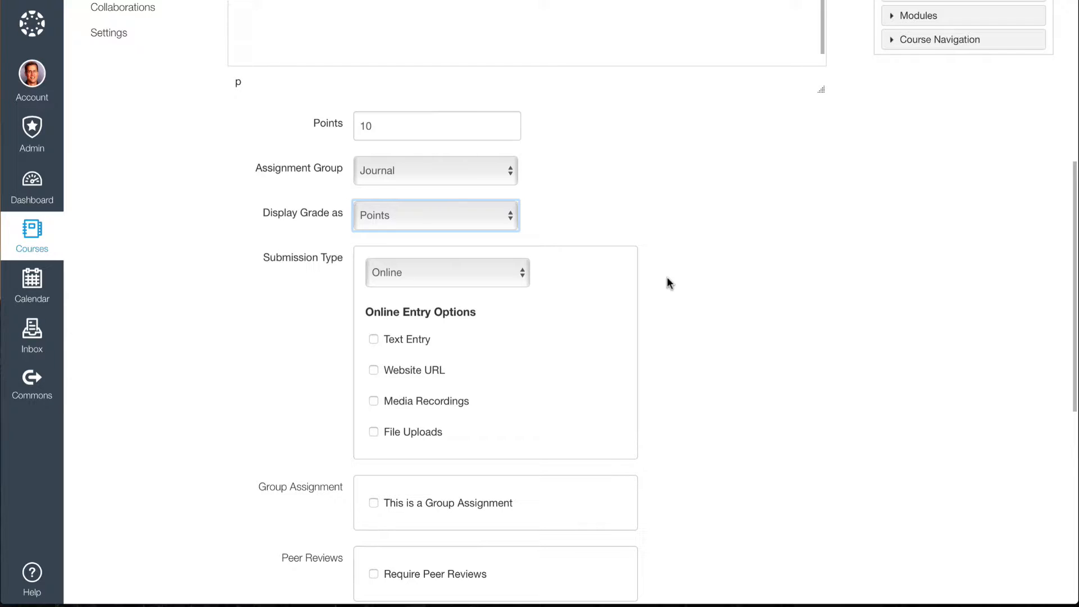
# Step: Try the No Submission, Online, On Paper and External Tool submission types in turn for the assignment
pyautogui.click(518, 273)
pyautogui.click(462, 261)
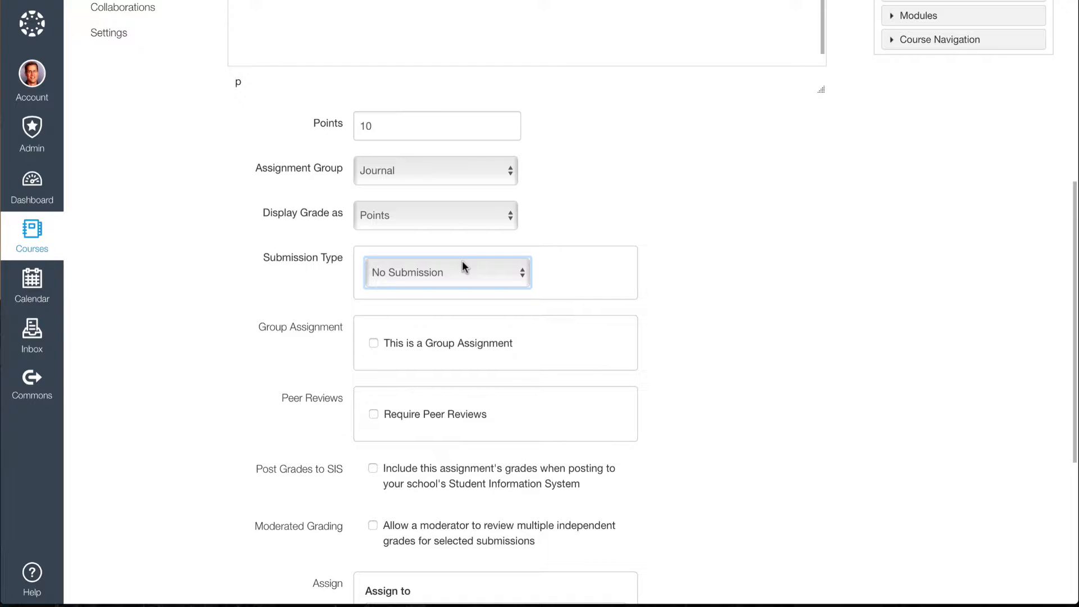
pyautogui.click(489, 277)
pyautogui.click(478, 292)
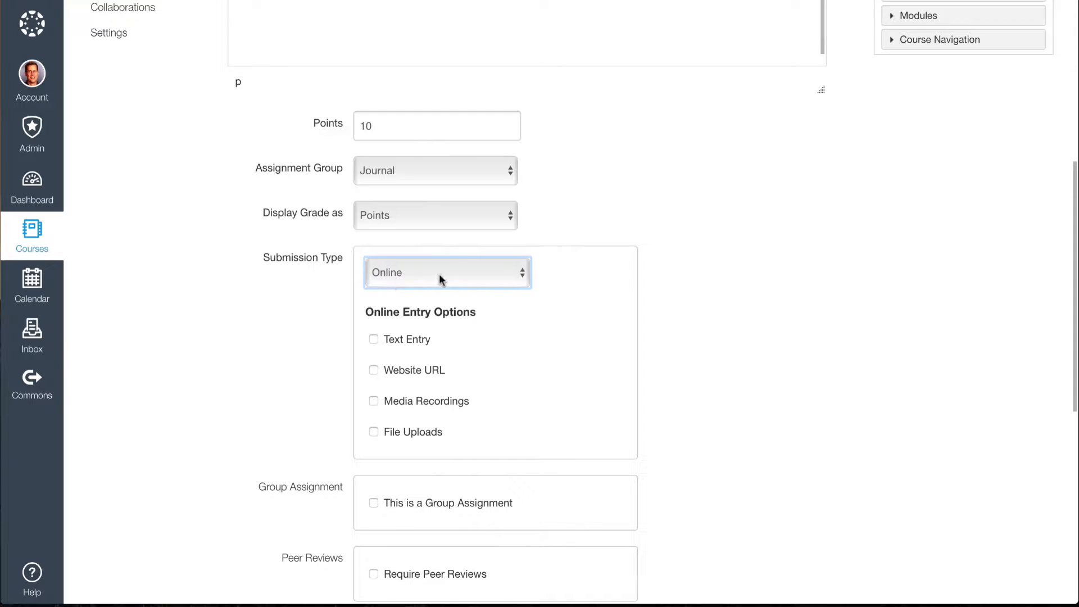
pyautogui.click(441, 274)
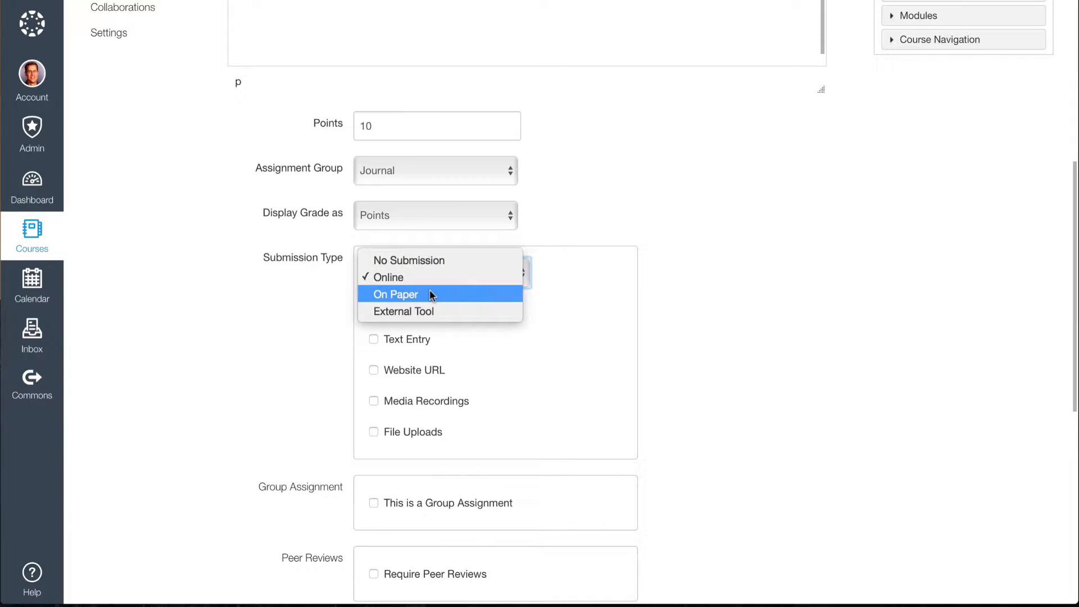
pyautogui.click(429, 293)
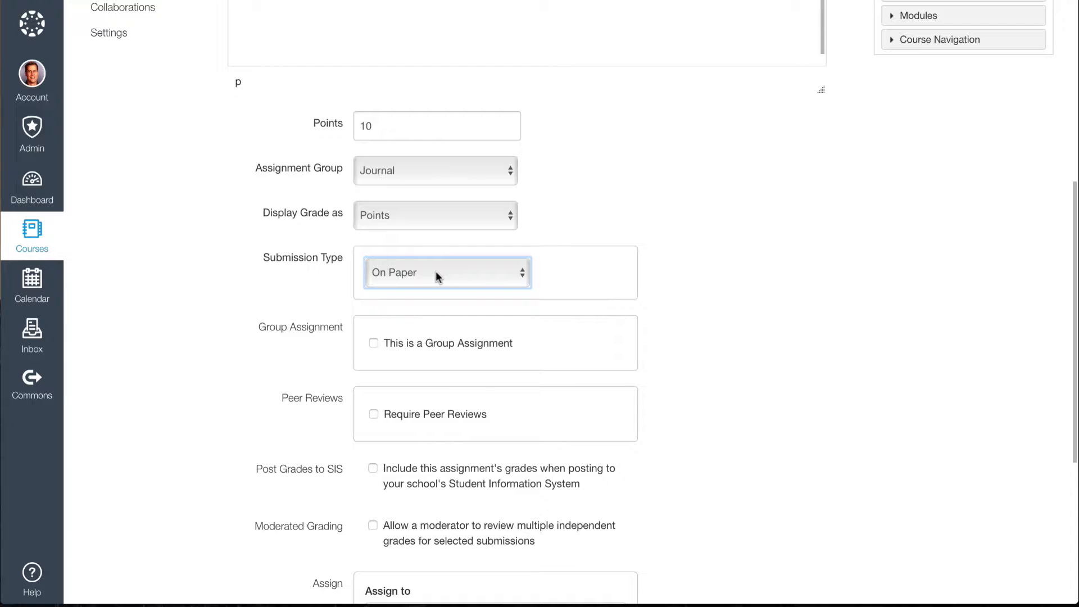
pyautogui.click(467, 275)
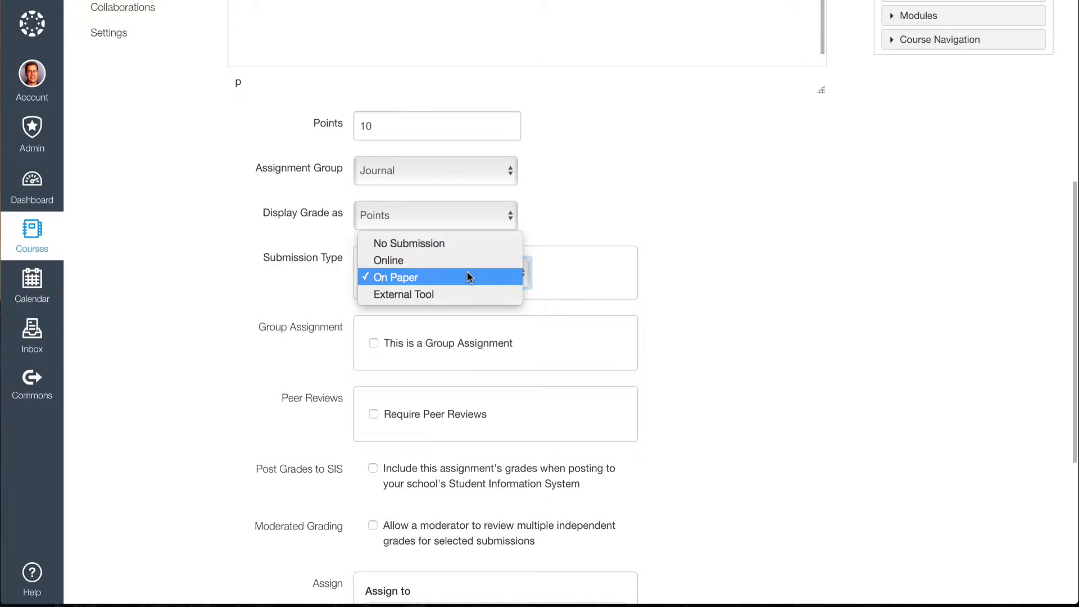
pyautogui.click(456, 292)
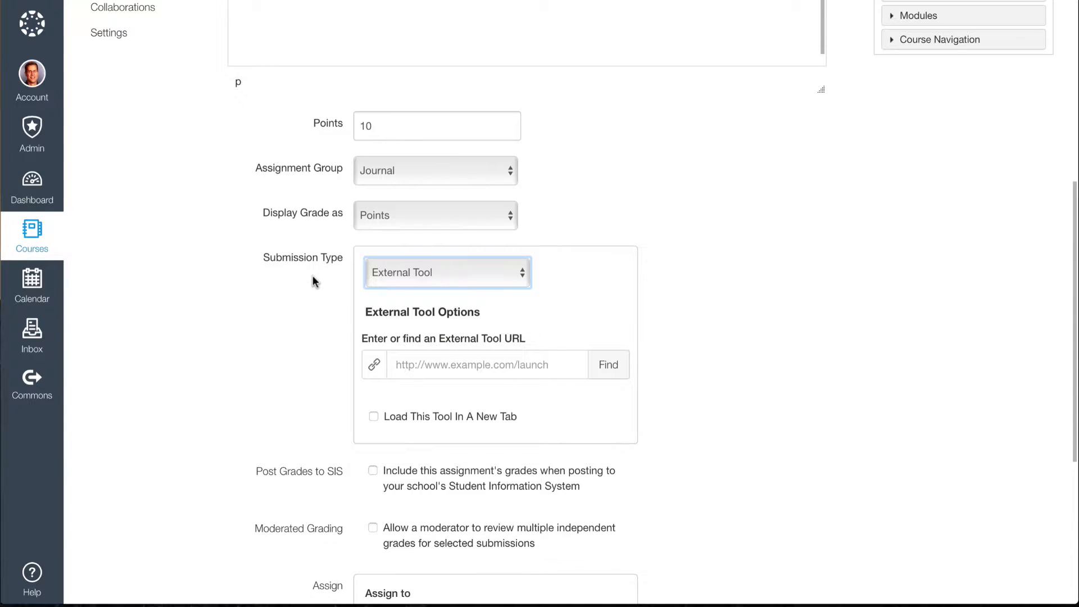
# Step: Set the submission type to Online and enable Text Entry as an online entry option
pyautogui.click(464, 267)
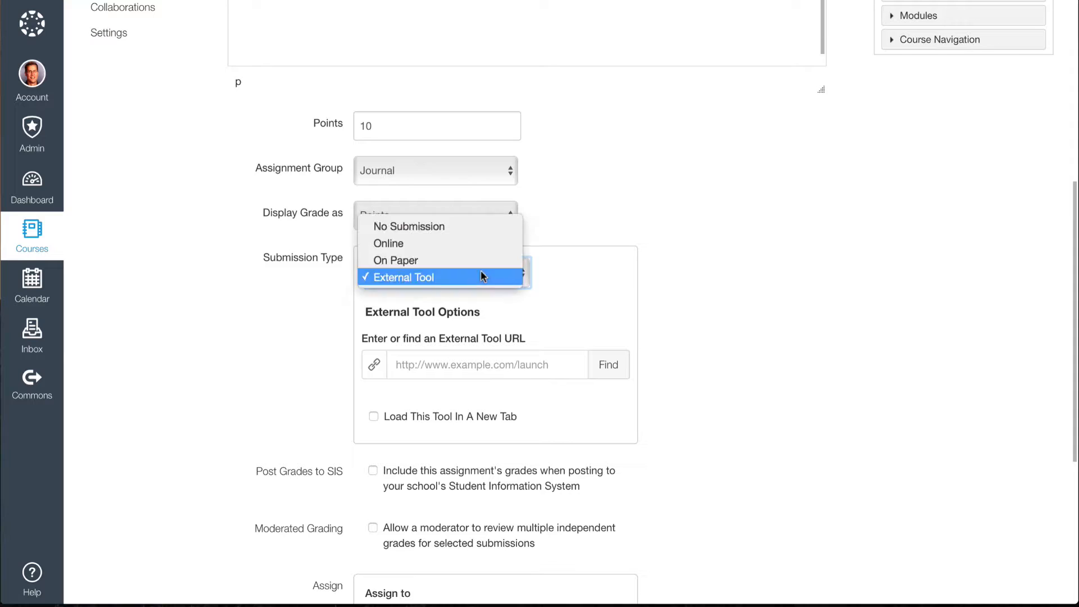
pyautogui.press('Escape')
pyautogui.click(437, 245)
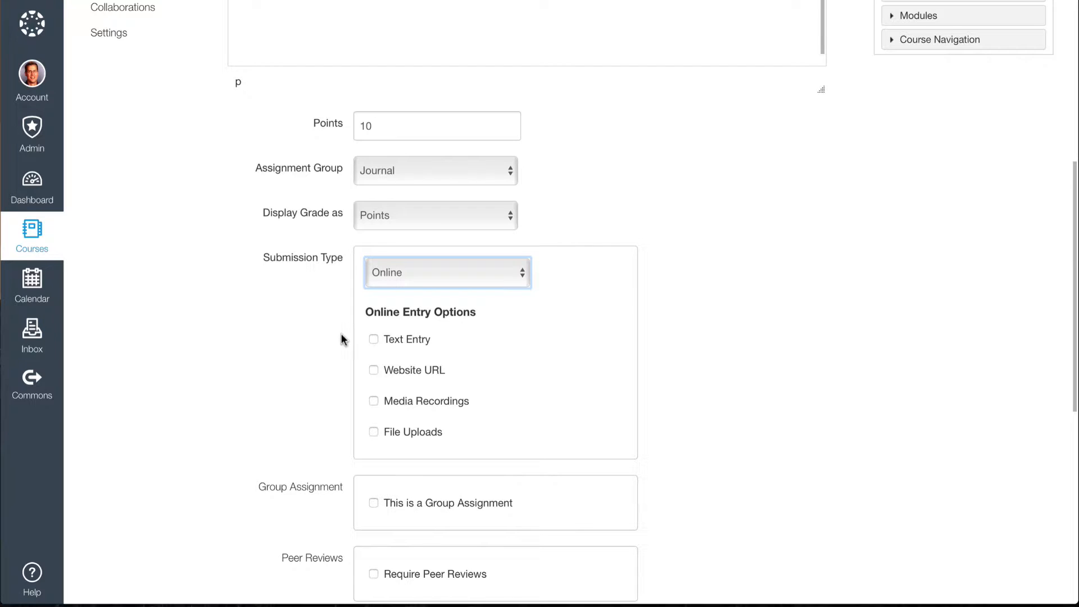
pyautogui.click(374, 340)
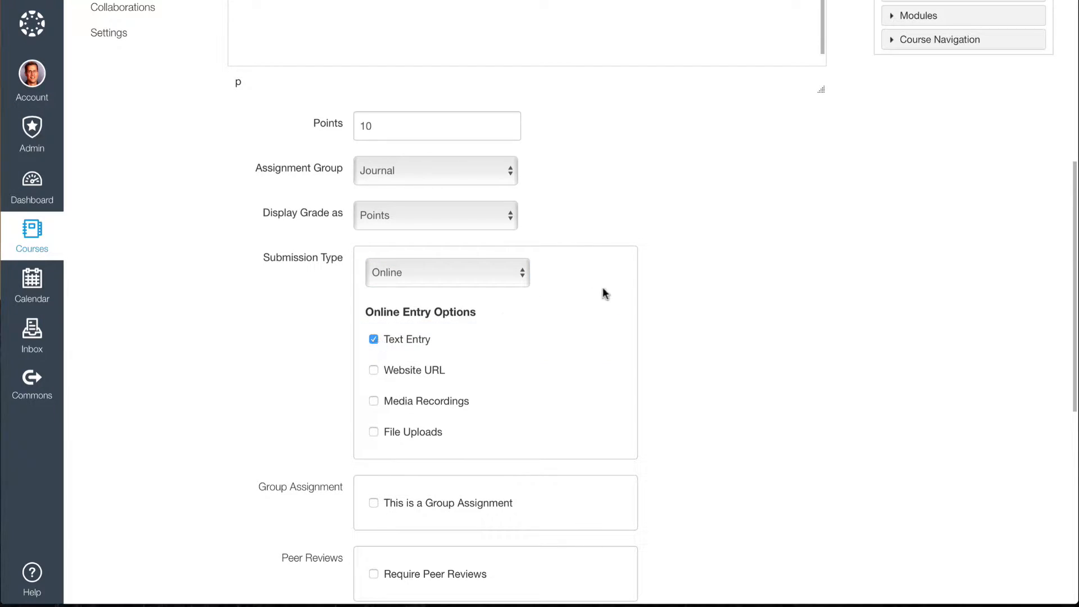
# Step: Enable Website URL as an additional online entry option for the assignment
pyautogui.scroll(5, 602, 294)
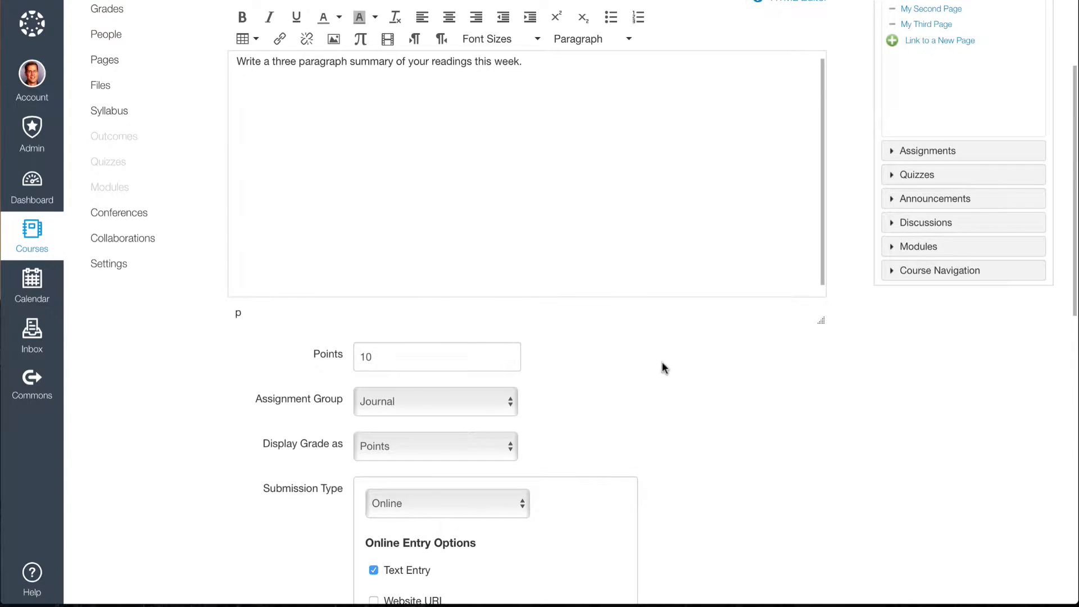
pyautogui.scroll(-3, 673, 365)
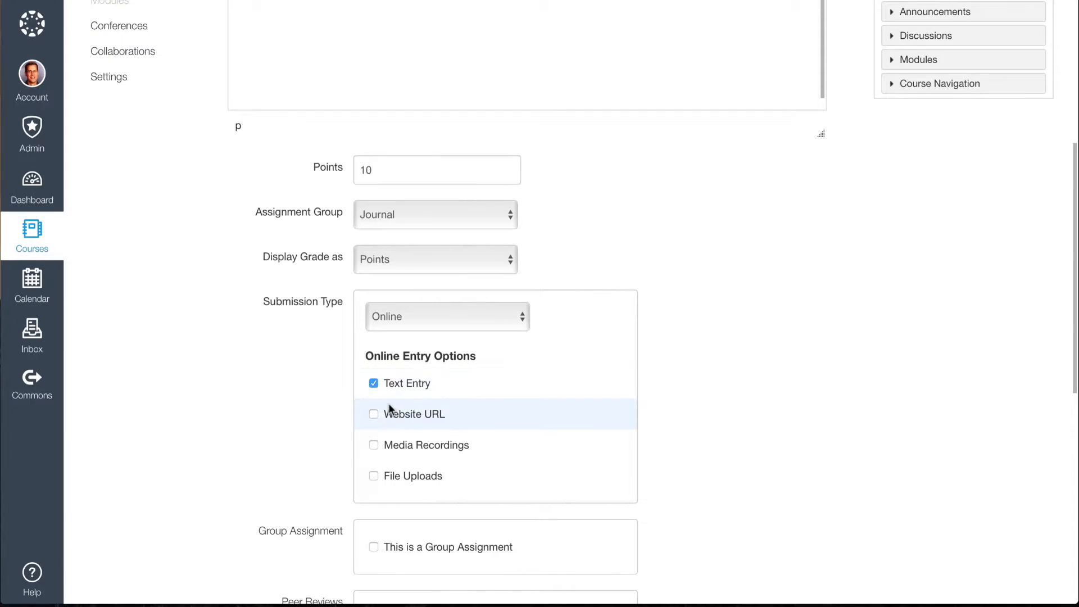
pyautogui.click(374, 414)
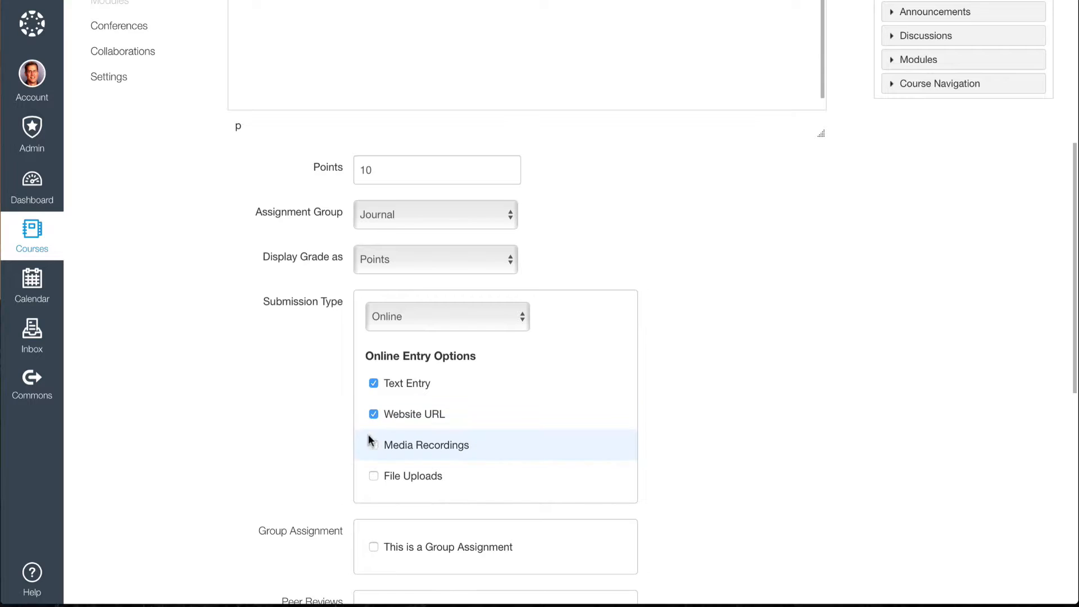
# Step: Add a second paragraph to the assignment description: "Or provide a three minute video of yourself describing what you have read."
pyautogui.scroll(6, 689, 342)
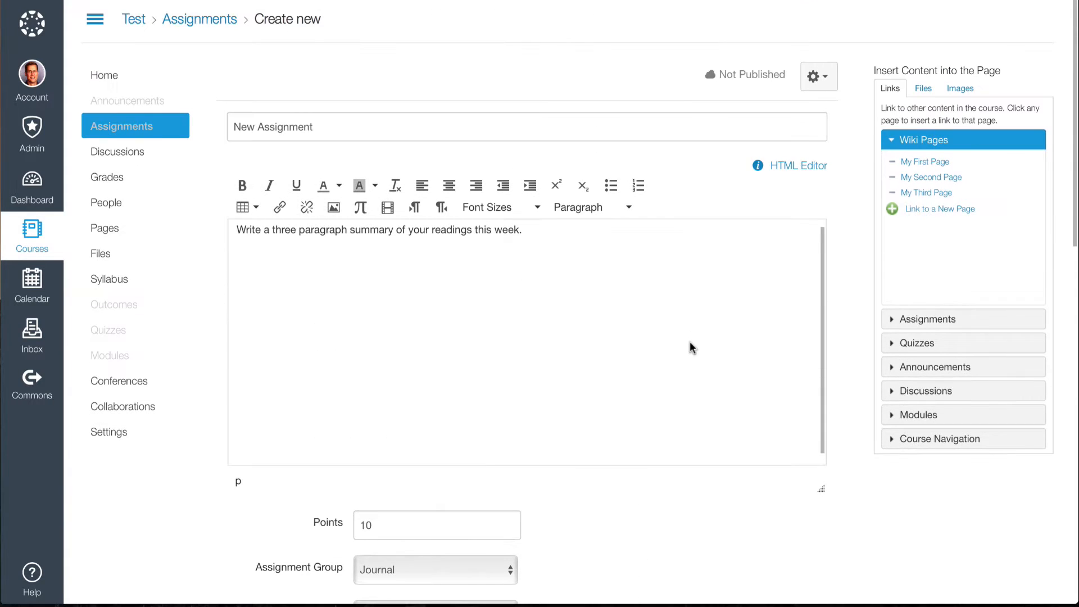
pyautogui.click(472, 289)
pyautogui.press('Return')
pyautogui.write('Or provide a three minute video of yourself describing what you have read.')
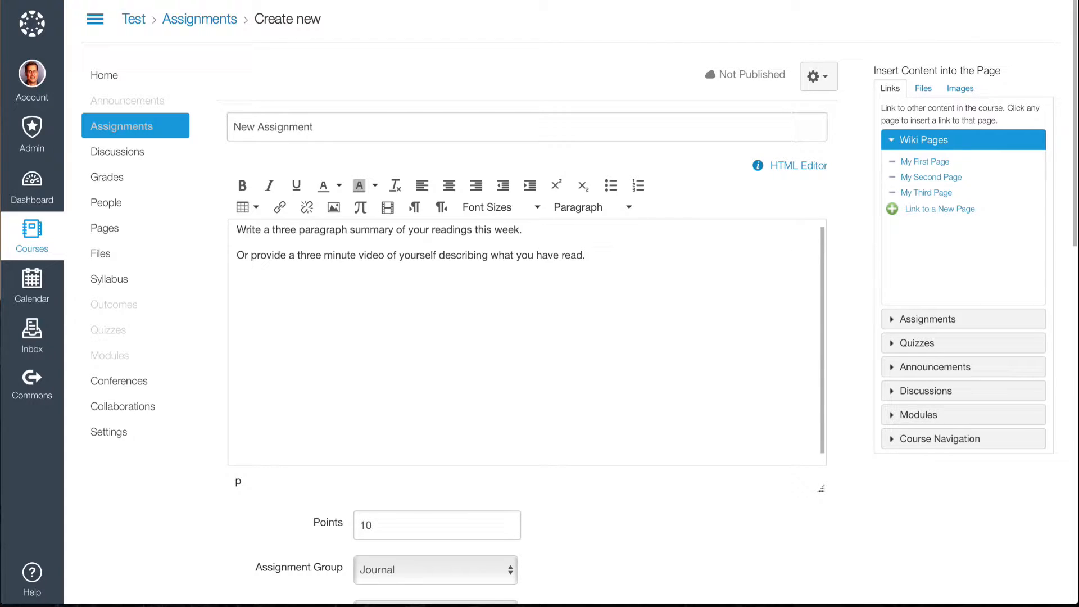
pyautogui.scroll(-1, 646, 335)
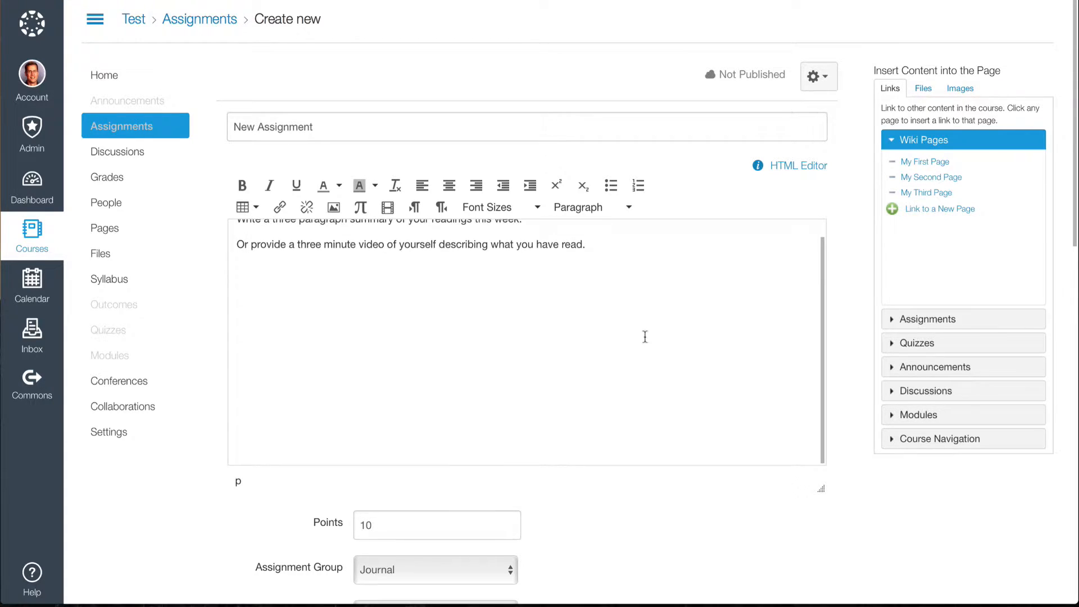
# Step: Enable Media Recordings as an additional online entry option for the assignment
pyautogui.scroll(-8, 645, 336)
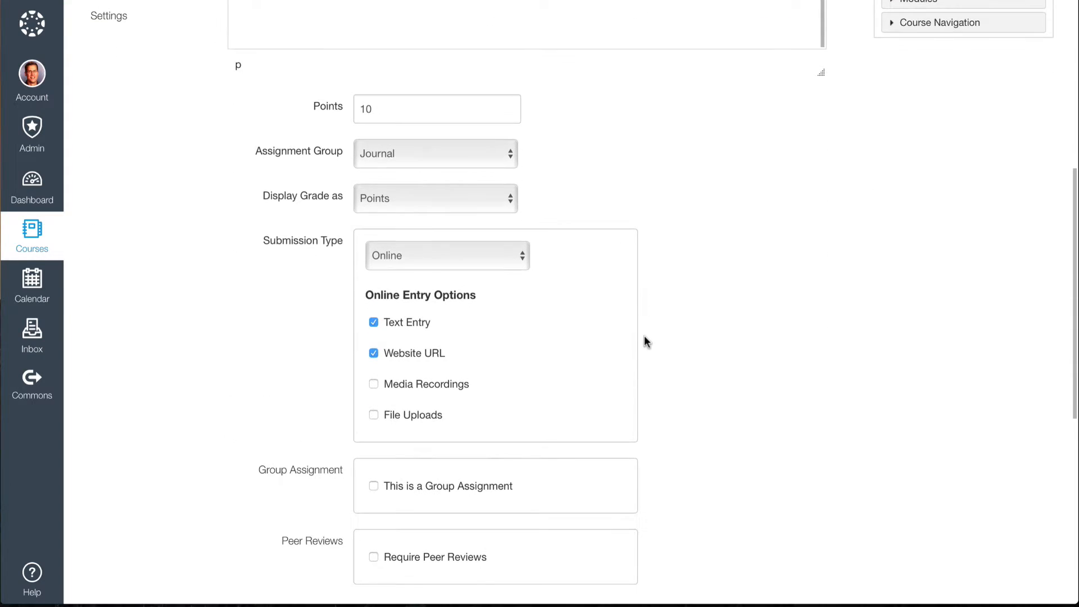
pyautogui.click(374, 385)
pyautogui.scroll(-1, 272, 354)
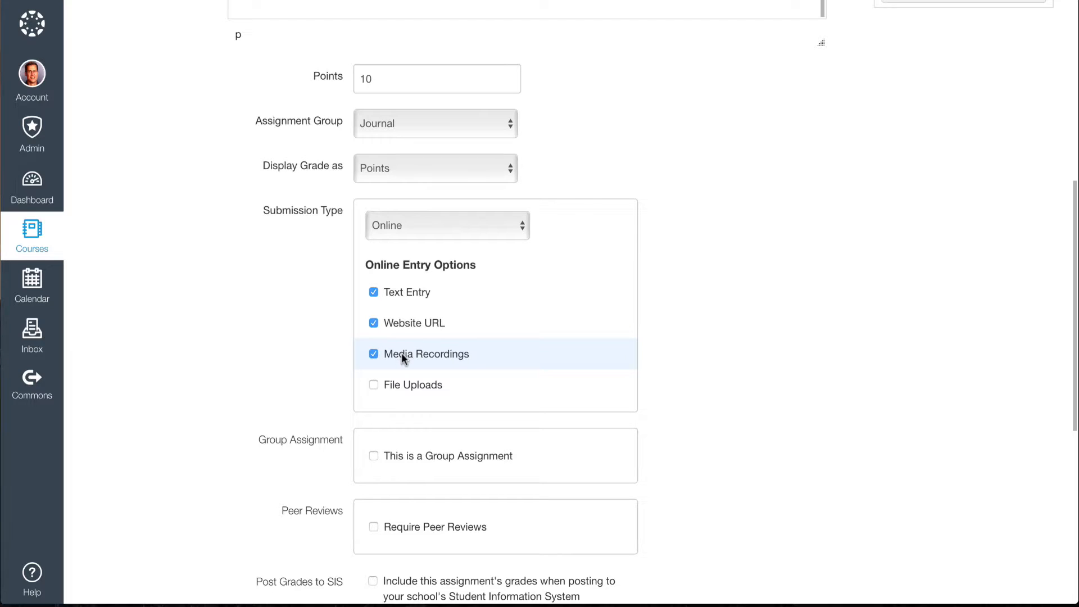
# Step: Try accepting only Media Recordings by disabling Website URL and Text Entry, and enable both options again
pyautogui.click(374, 323)
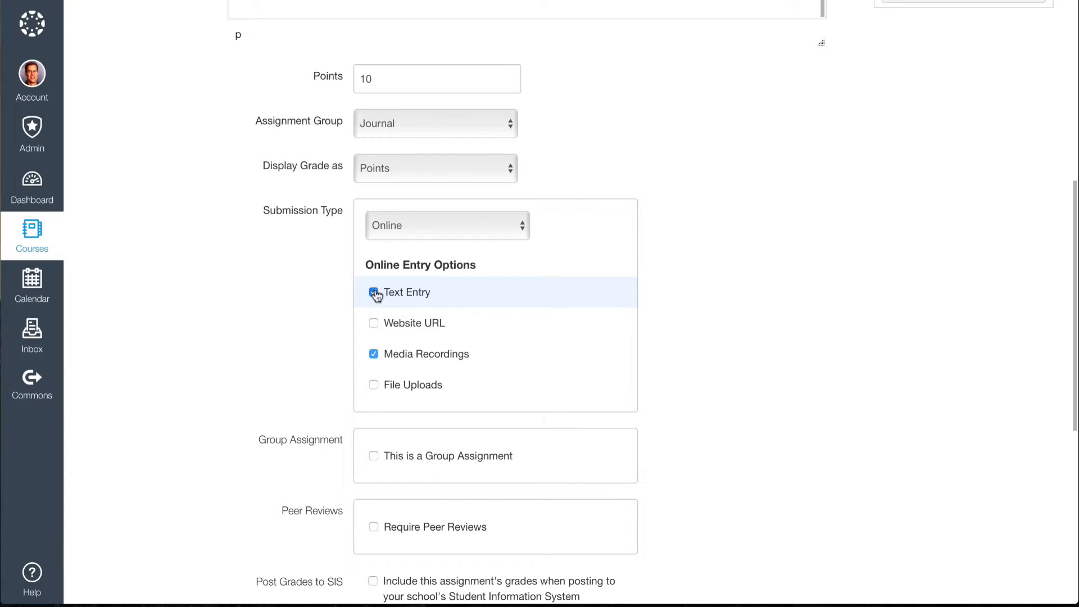
pyautogui.click(374, 292)
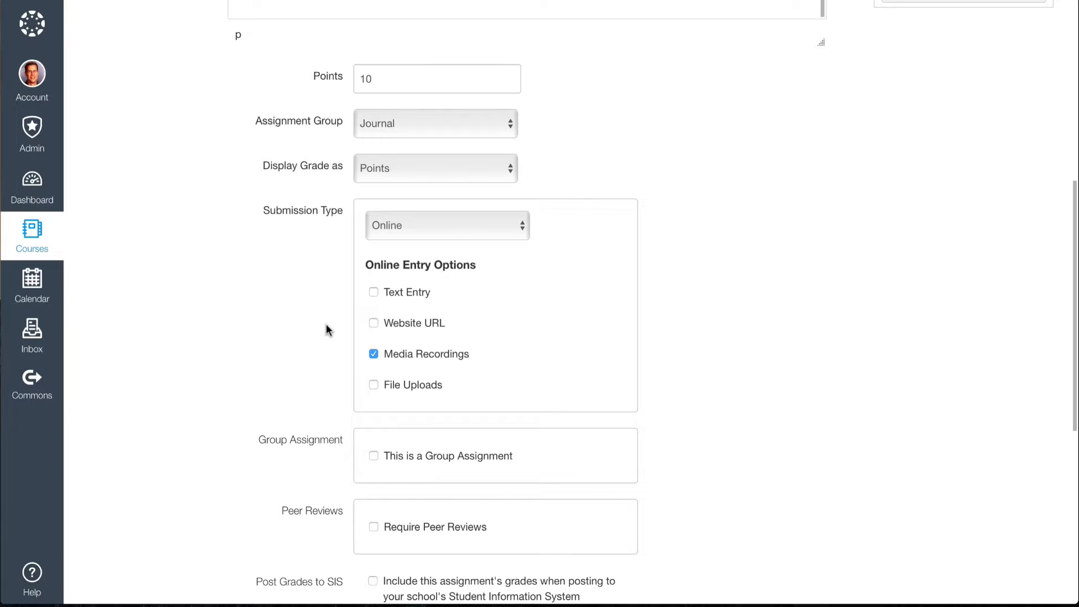
pyautogui.click(374, 323)
pyautogui.click(375, 292)
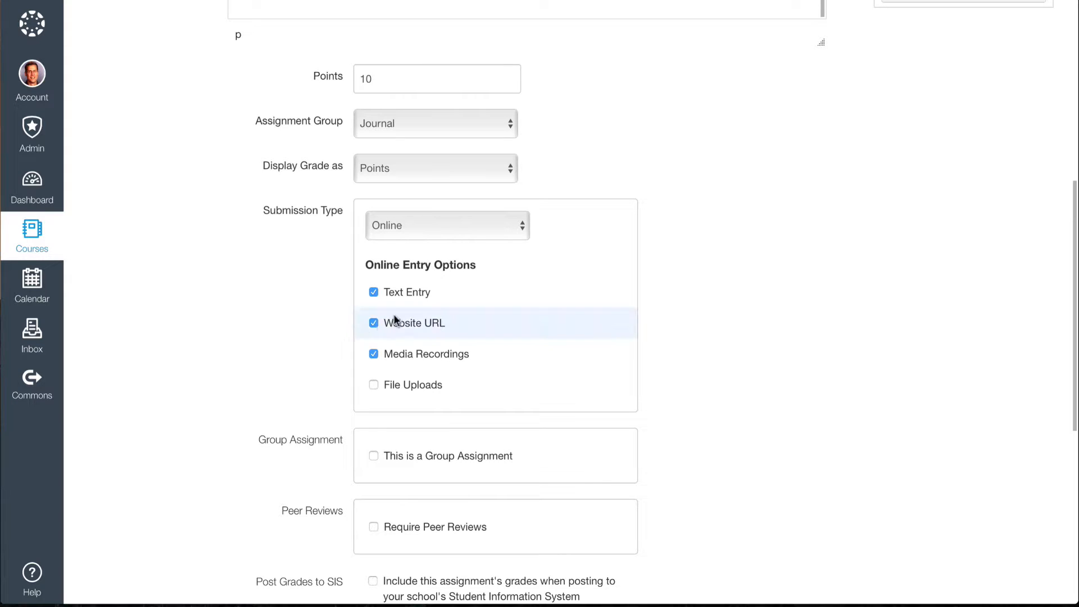
# Step: Enable File Uploads as an online entry option and turn on Restrict Upload File Types
pyautogui.click(374, 387)
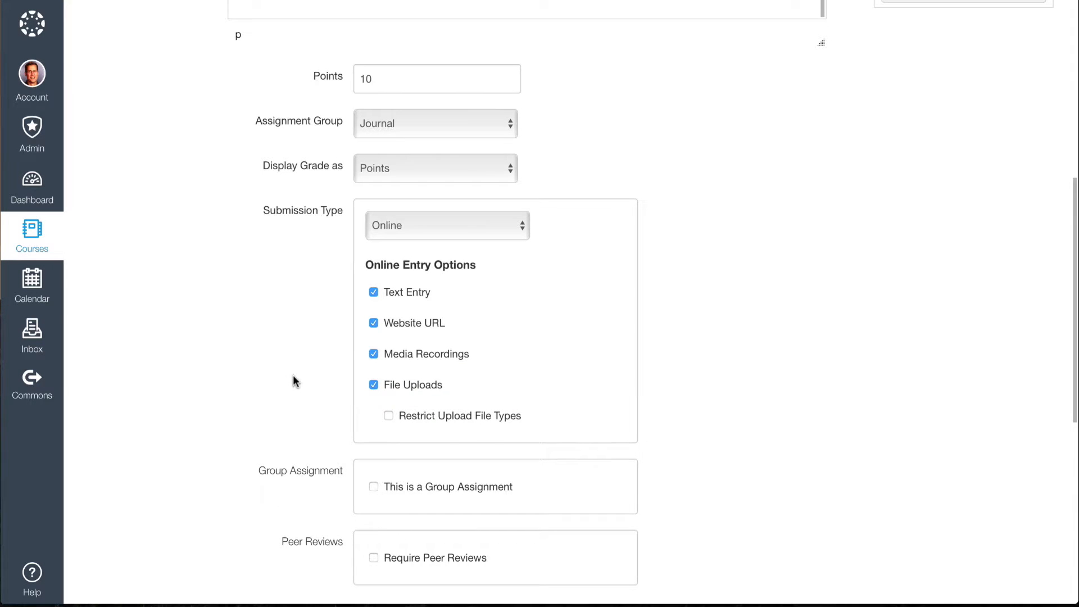
pyautogui.scroll(-2, 292, 375)
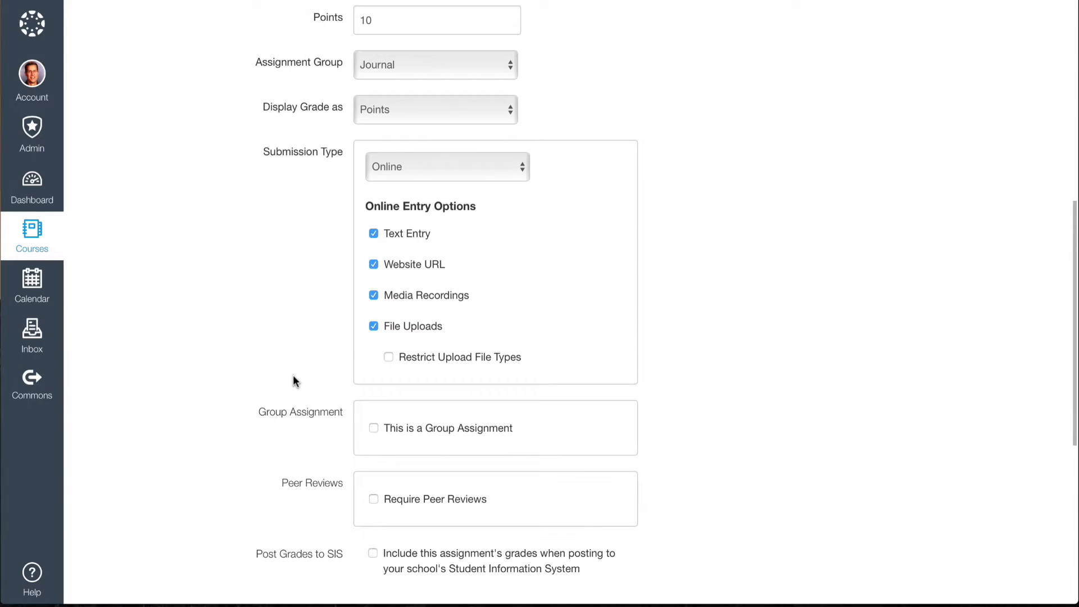
pyautogui.click(389, 358)
pyautogui.click(436, 388)
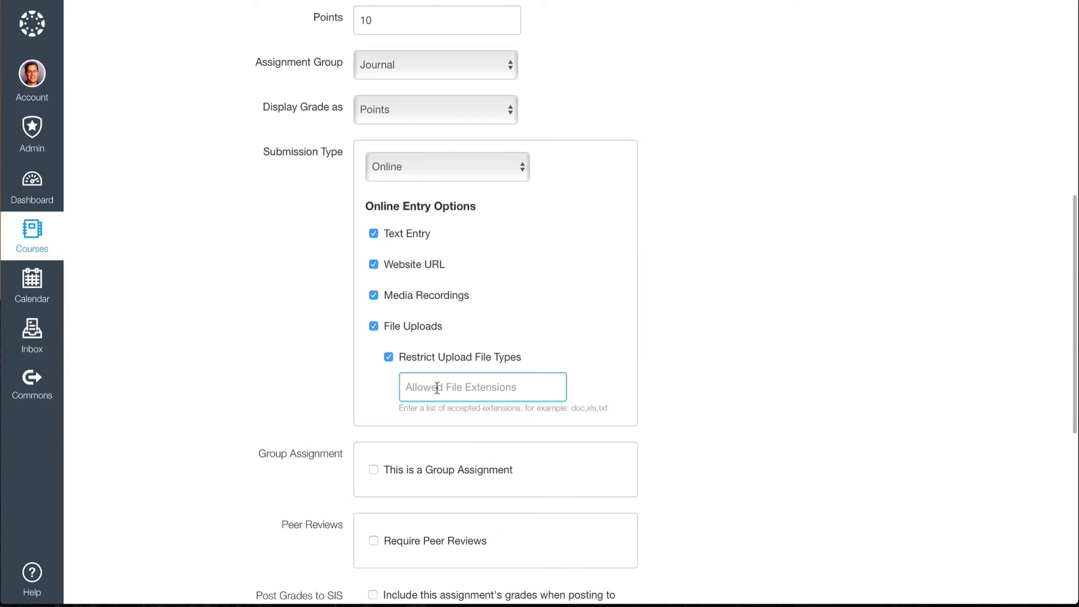
# Step: Disable the Media Recordings, Website URL and Text Entry options so that only File Uploads is accepted
pyautogui.click(374, 296)
pyautogui.click(374, 264)
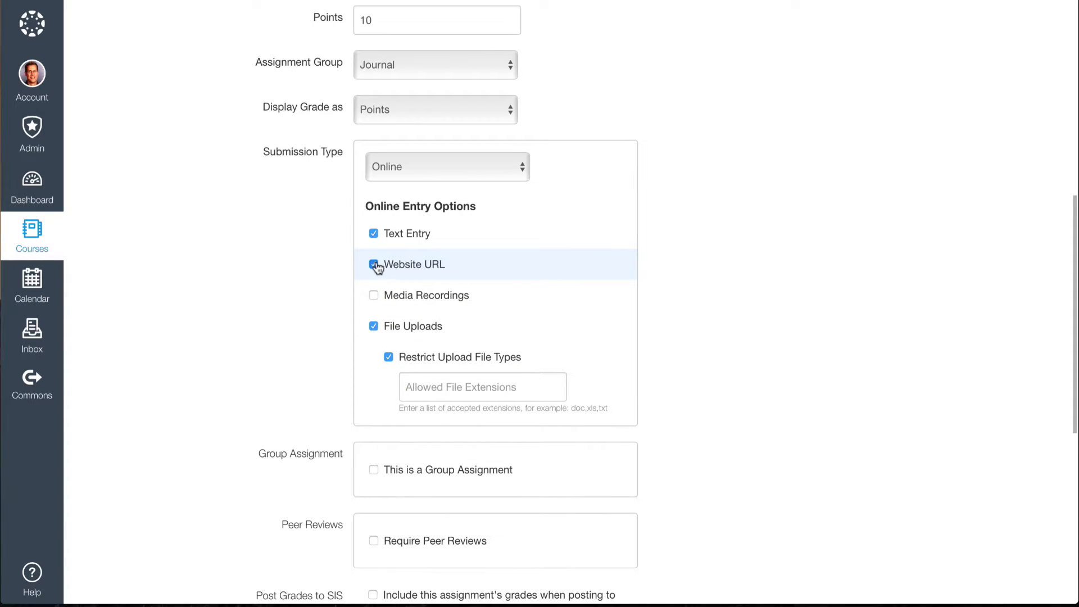
pyautogui.click(374, 233)
# Step: Set the allowed upload file extensions to "doc, docx, pdf"
pyautogui.click(439, 388)
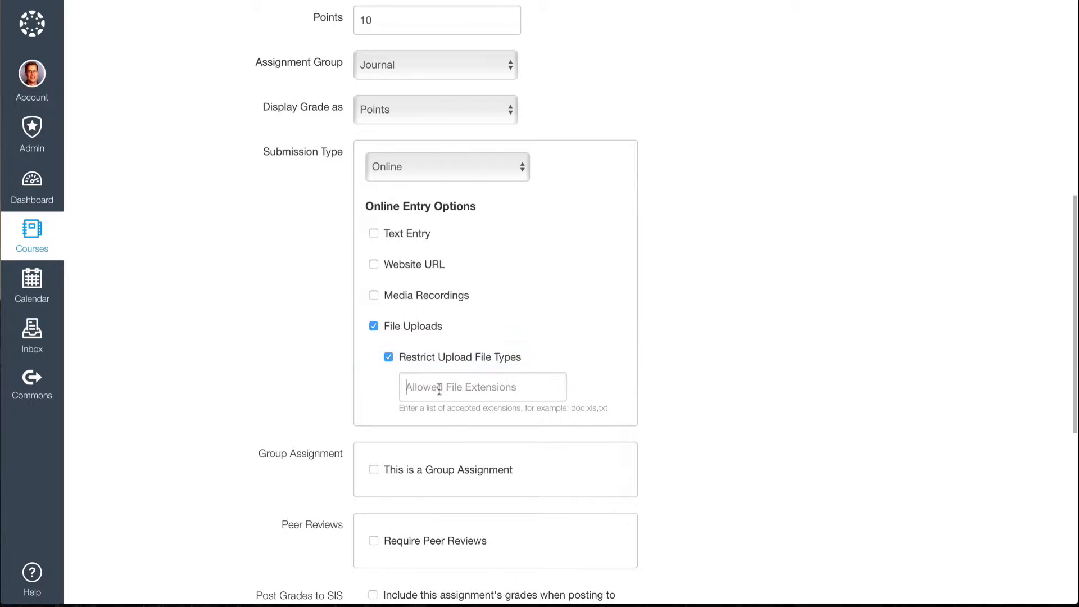
pyautogui.write('doc')
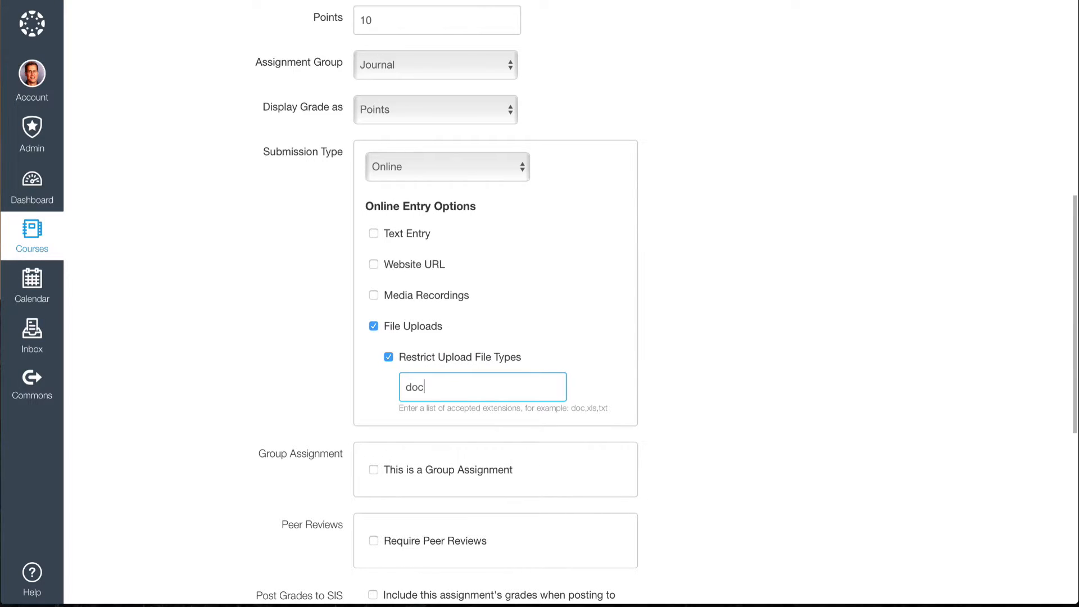
pyautogui.write(',docx,pdf')
pyautogui.click(429, 388)
pyautogui.click(456, 388)
pyautogui.click(284, 339)
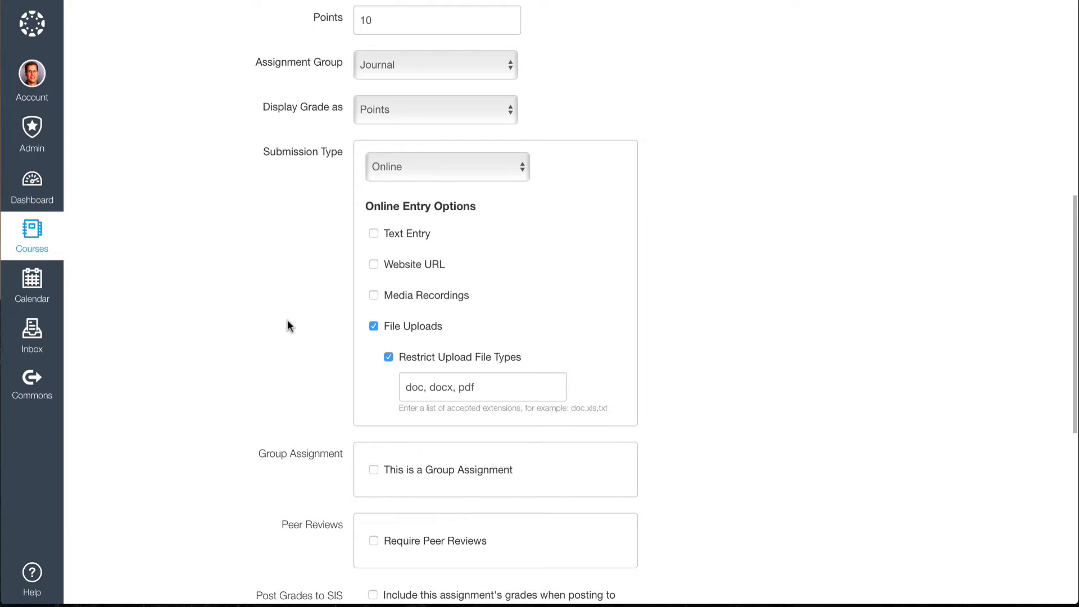
# Step: Enable Text Entry, Website URL and Media Recordings again alongside File Uploads
pyautogui.click(373, 234)
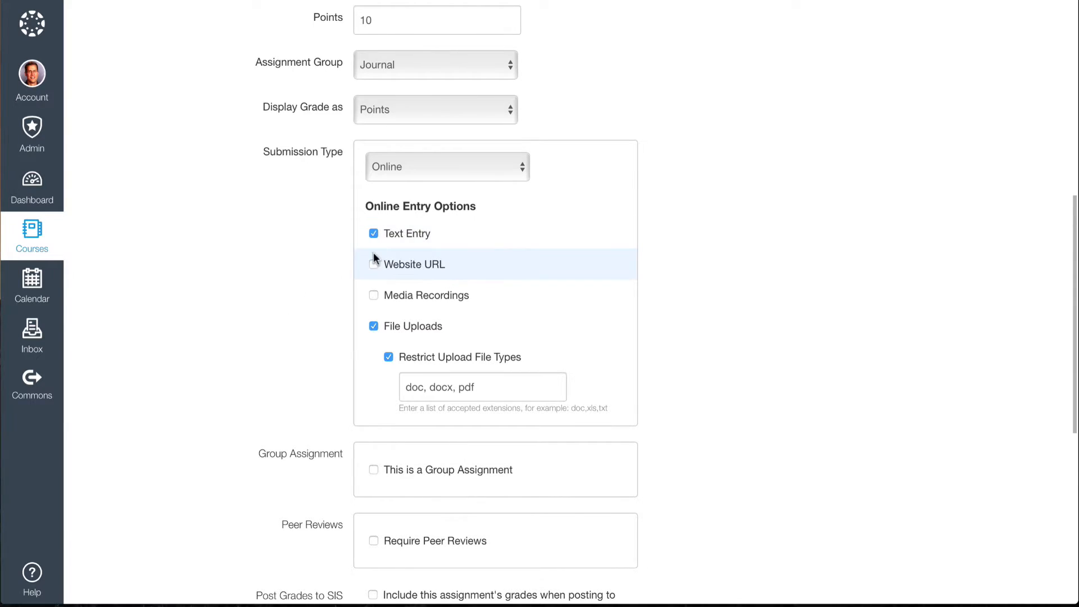
pyautogui.click(373, 264)
pyautogui.click(373, 295)
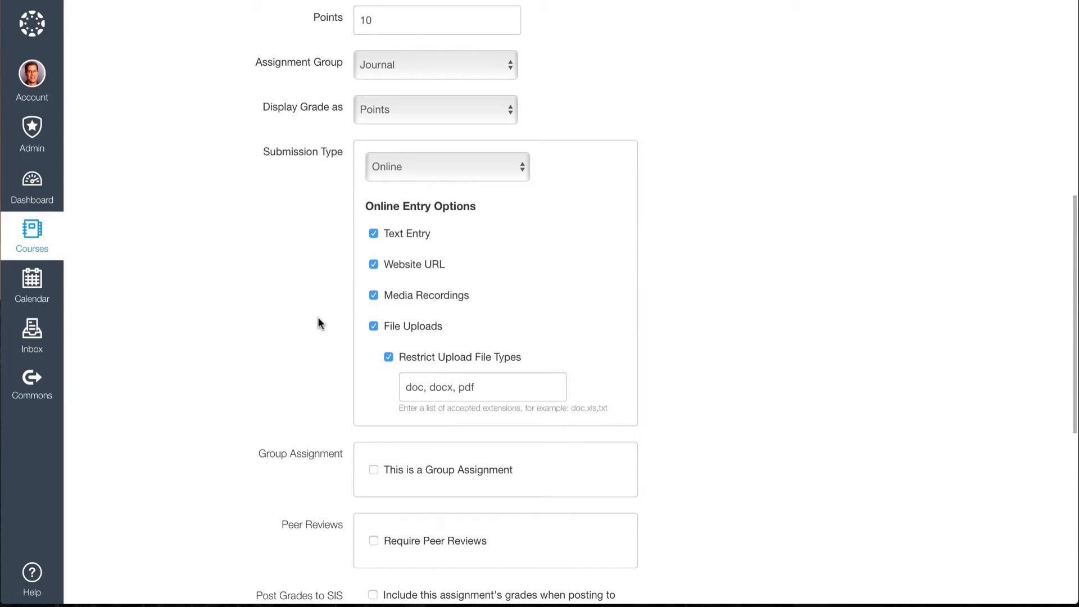
# Step: Try making this a group assignment, dismissing the creation of a group set, and turn the group option off again
pyautogui.scroll(-3, 319, 323)
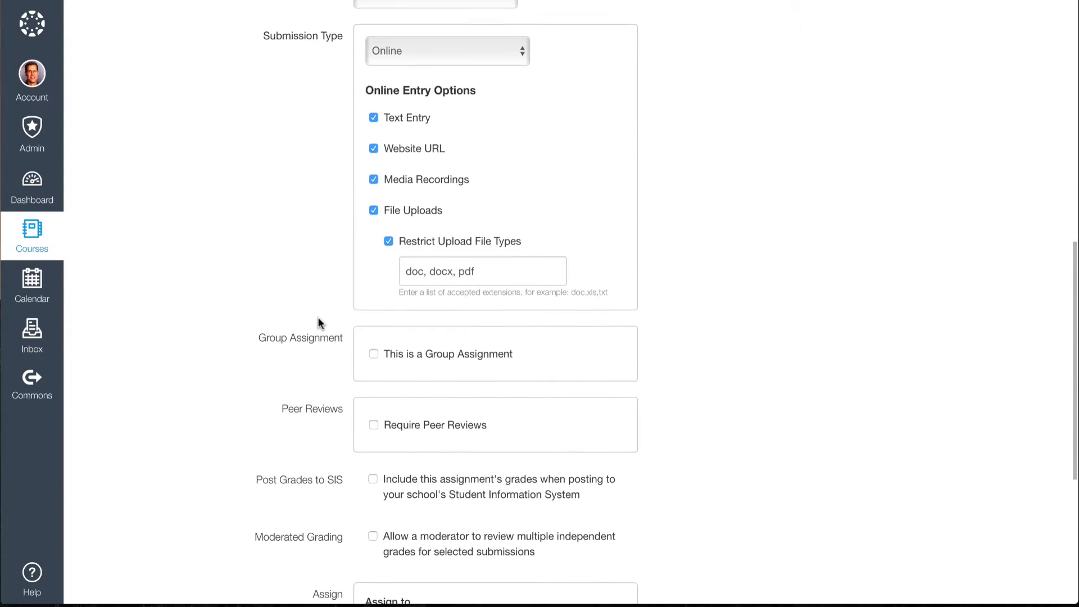
pyautogui.click(374, 344)
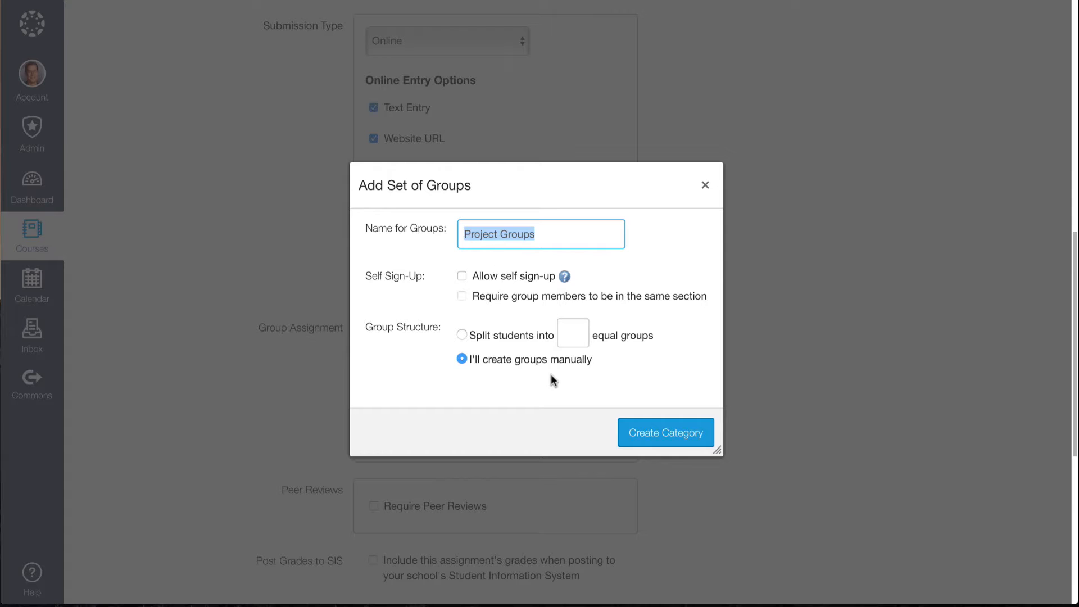
pyautogui.click(706, 186)
pyautogui.scroll(-3, 276, 306)
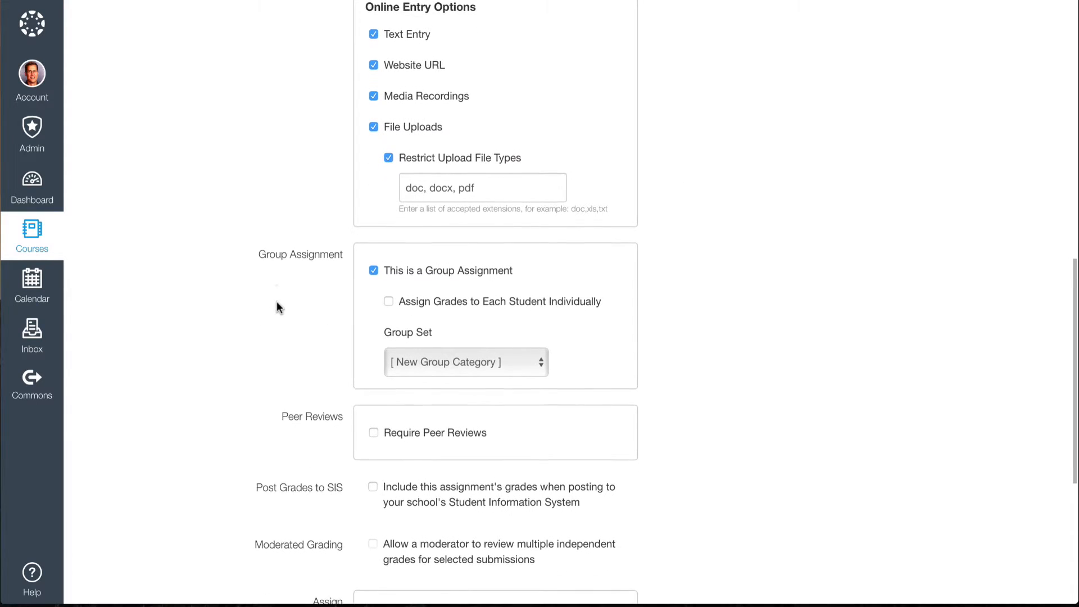
pyautogui.click(465, 357)
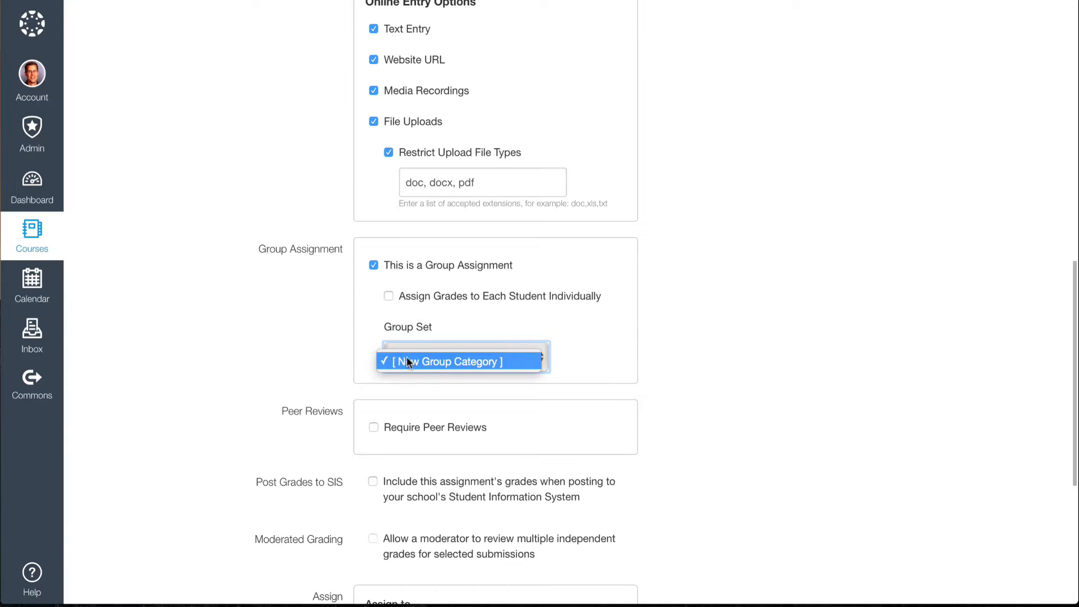
pyautogui.click(454, 360)
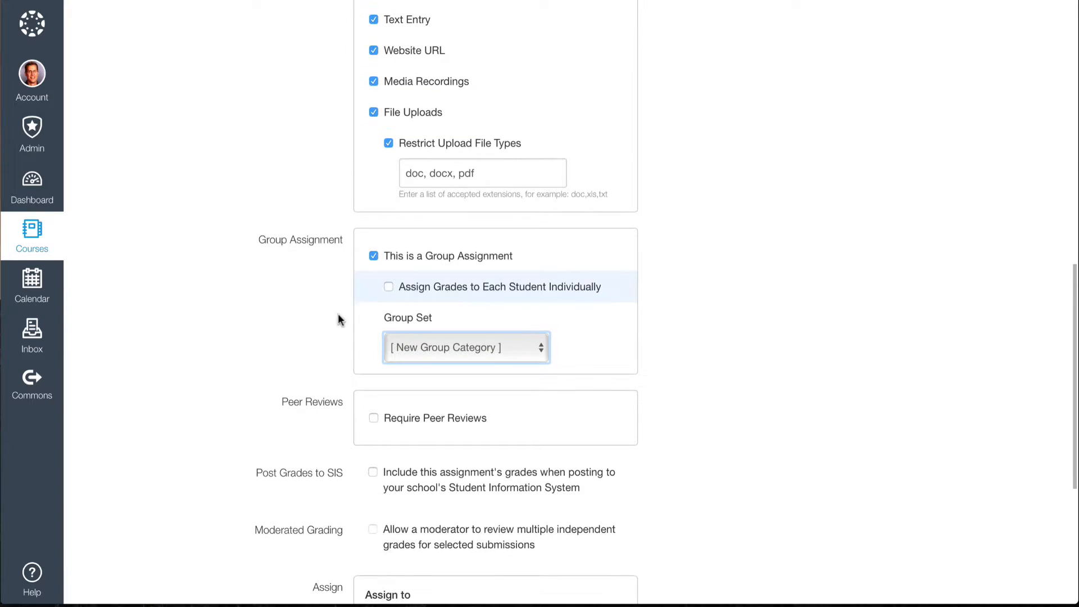
pyautogui.click(373, 255)
# Step: Try requiring peer reviews to show the related options, and turn the requirement off again
pyautogui.scroll(-1, 310, 293)
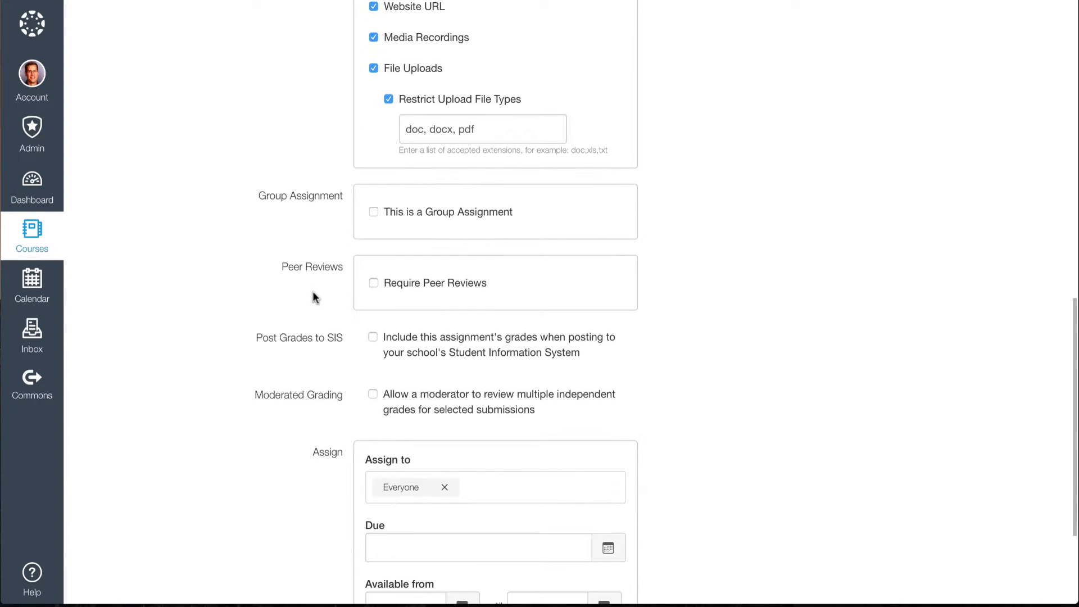
pyautogui.click(375, 285)
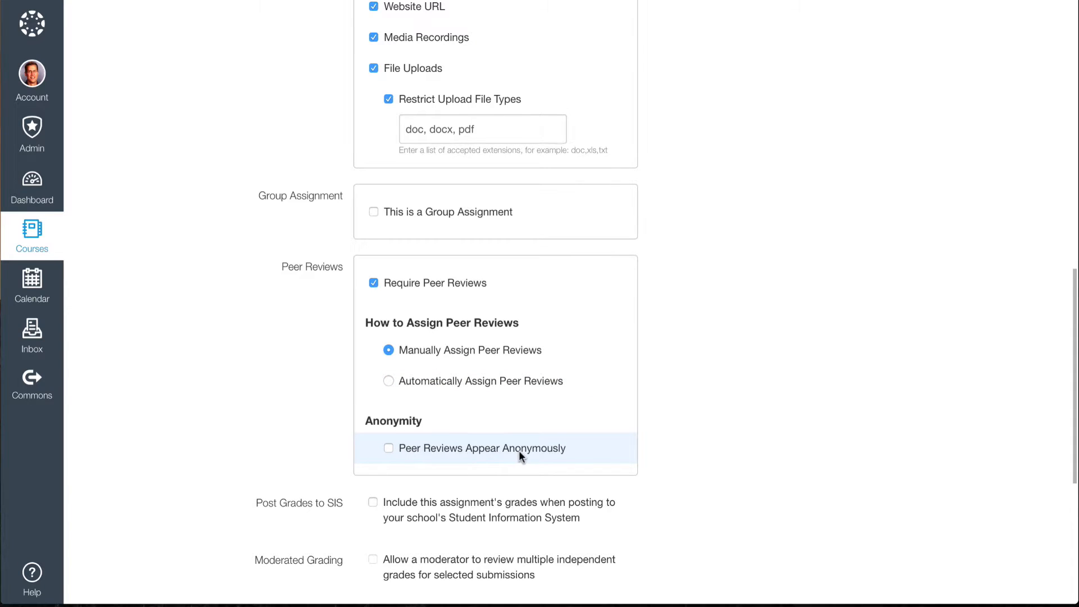
pyautogui.click(373, 285)
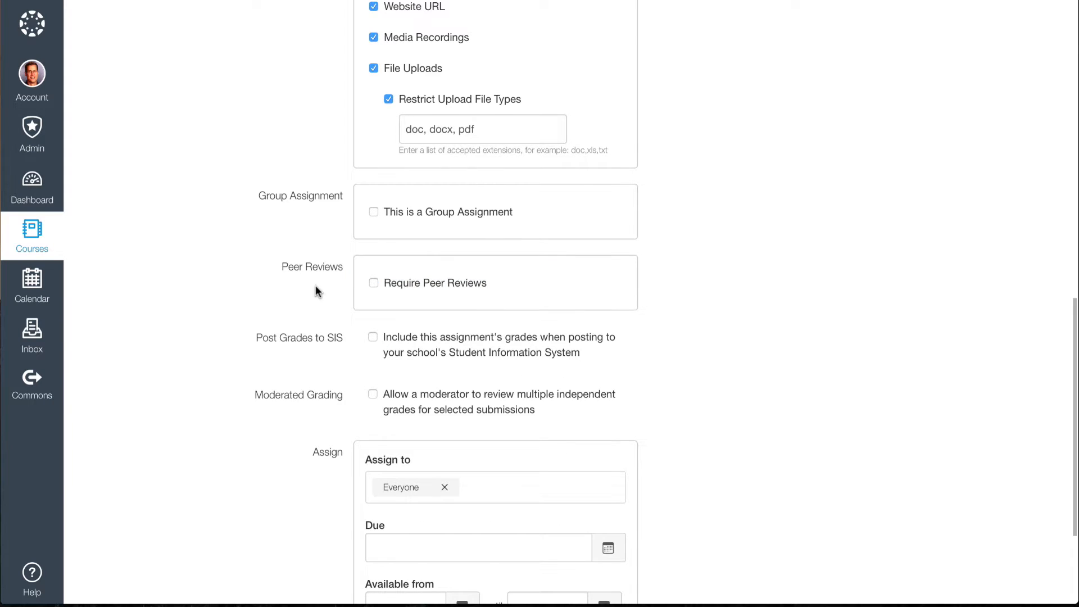
# Step: Try adding a second set of assignees and dates to the assignment, and remove the extra set
pyautogui.scroll(-2, 315, 285)
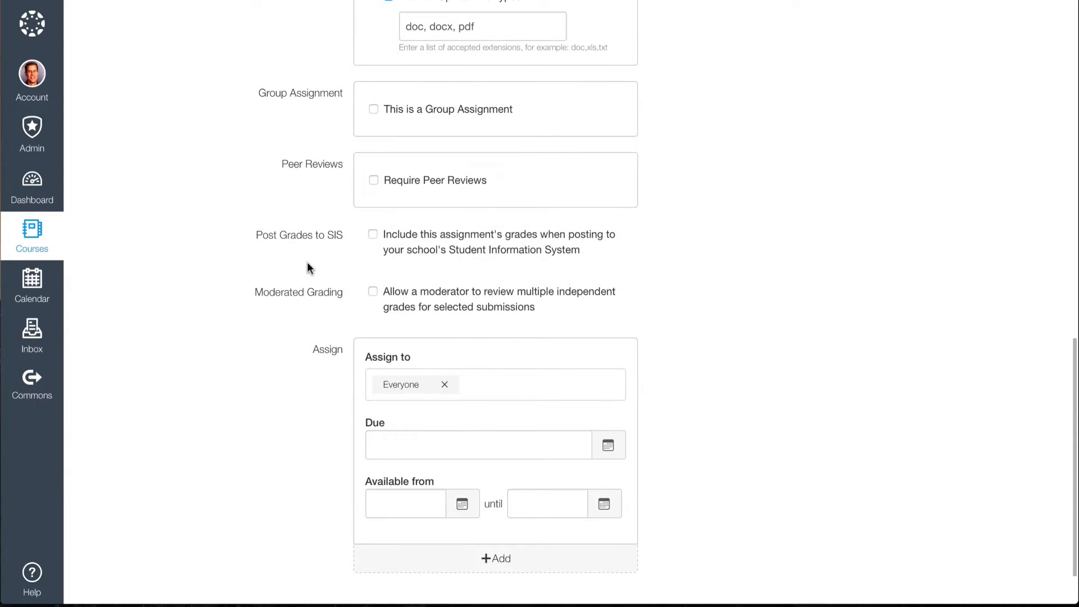
pyautogui.scroll(-2, 307, 262)
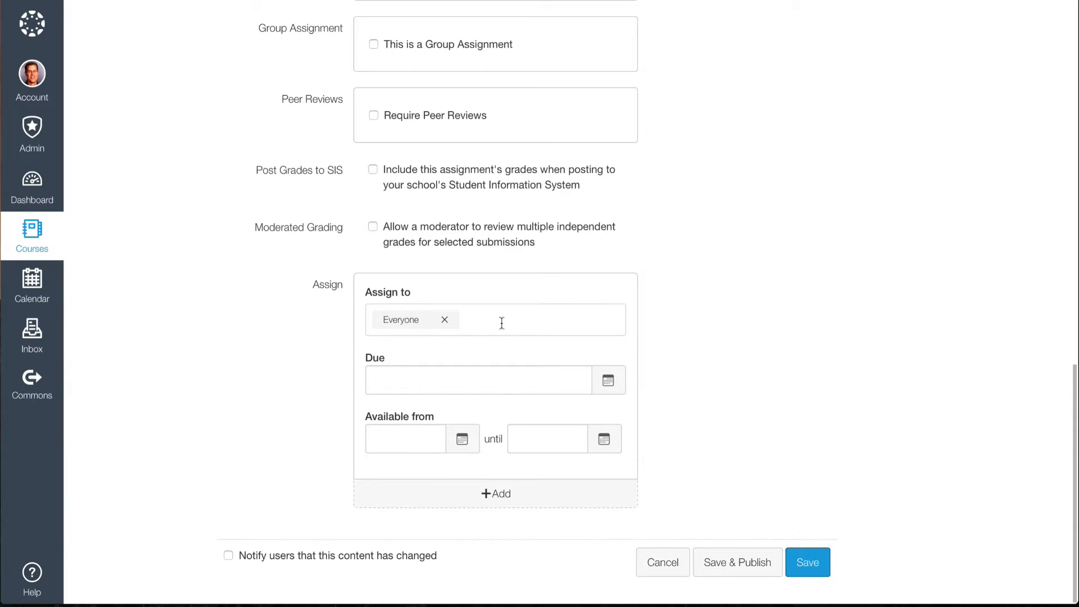
pyautogui.click(502, 495)
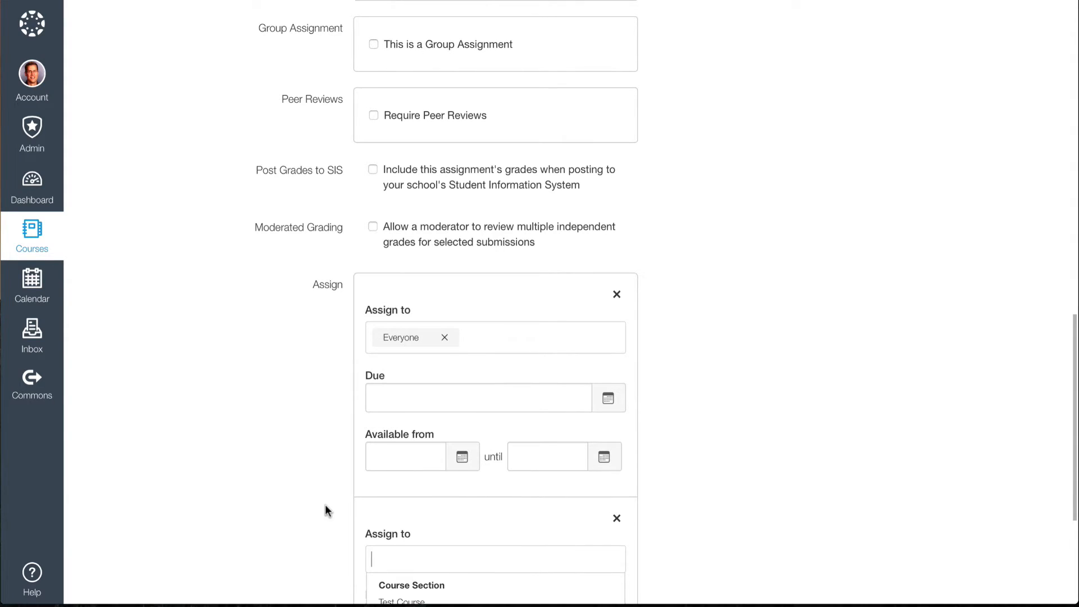
pyautogui.scroll(-2, 325, 504)
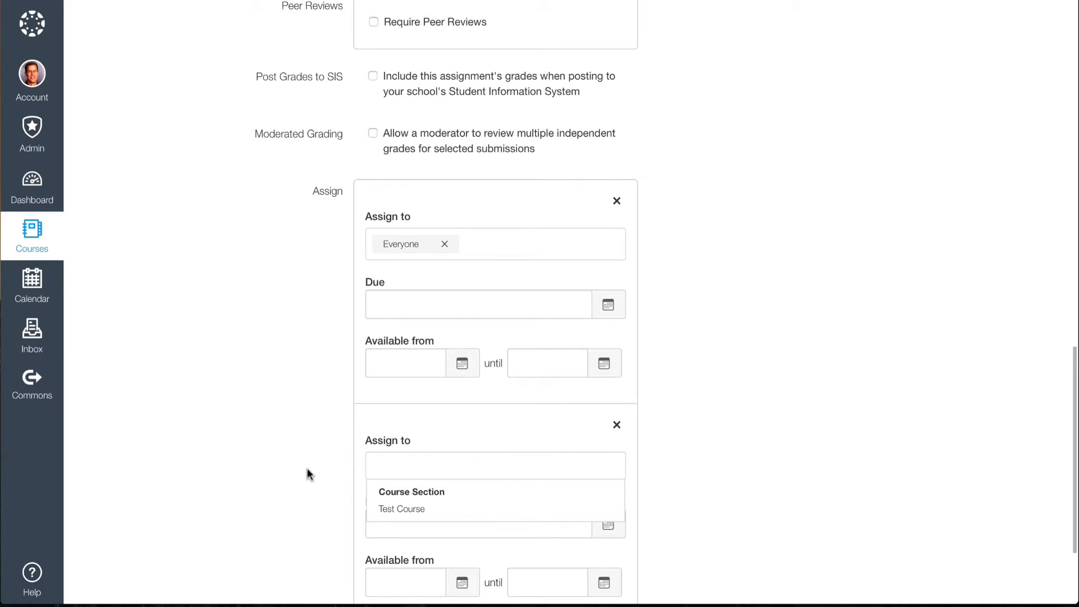
pyautogui.scroll(-2, 307, 469)
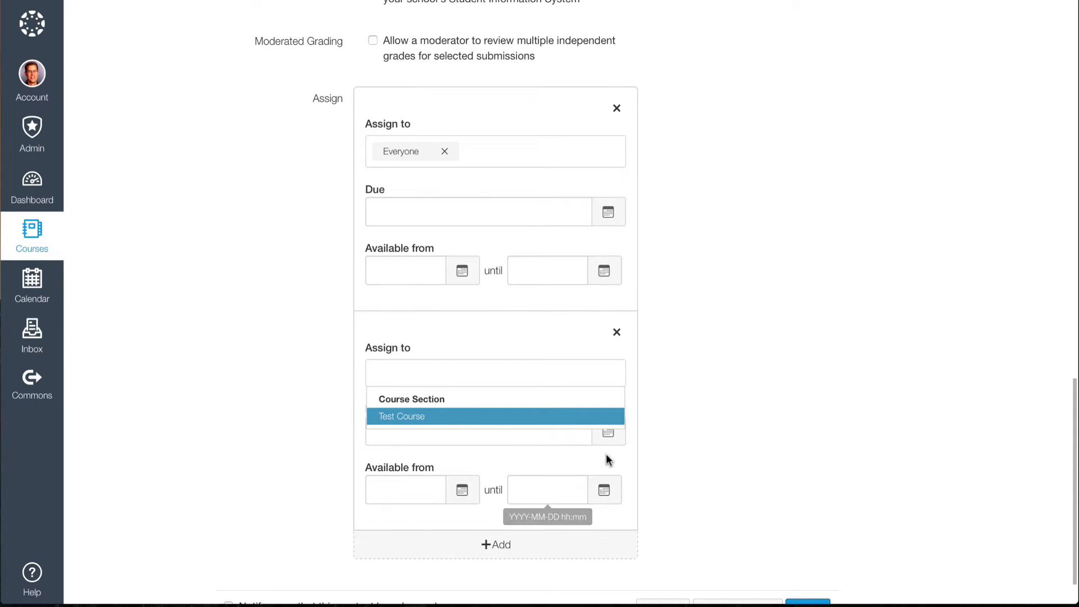
pyautogui.click(675, 450)
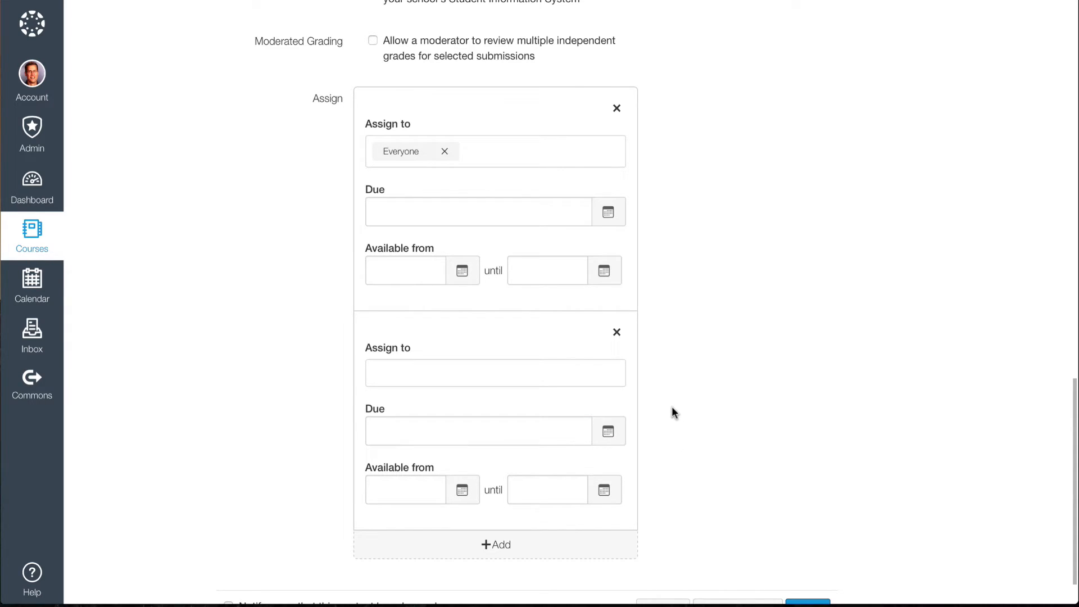
pyautogui.click(617, 333)
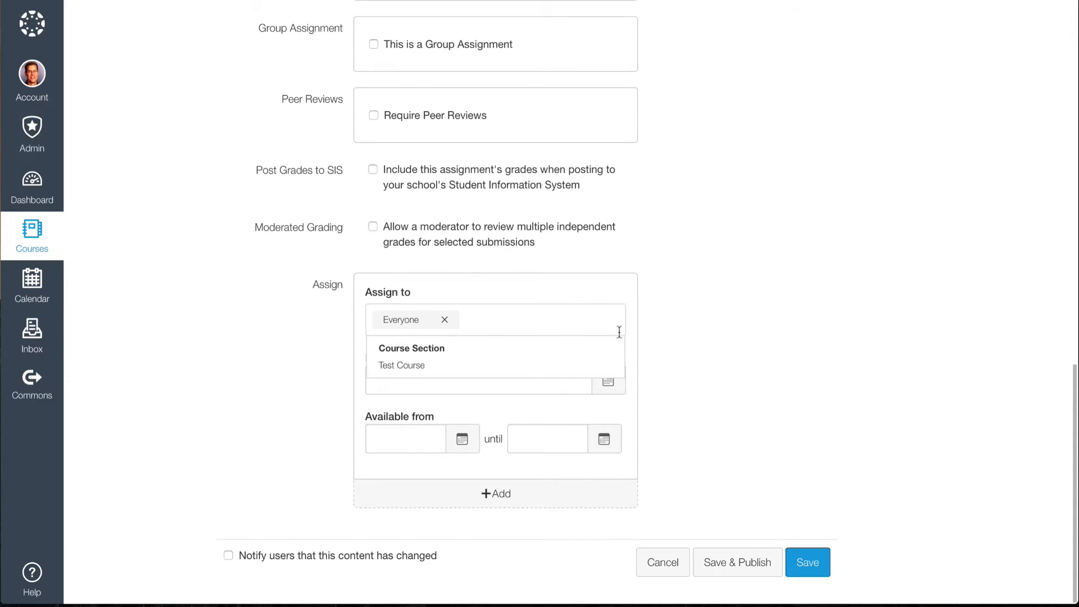
pyautogui.click(715, 397)
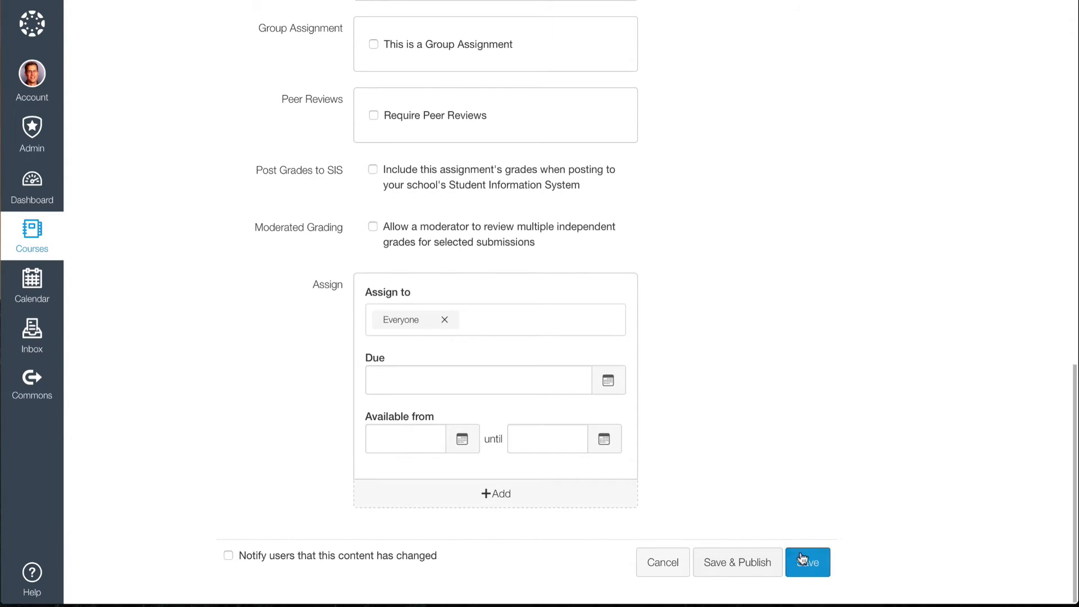
# Step: Save and publish the assignment with the notification of changed content left off
pyautogui.click(739, 564)
pyautogui.click(228, 557)
pyautogui.click(228, 558)
pyautogui.click(748, 563)
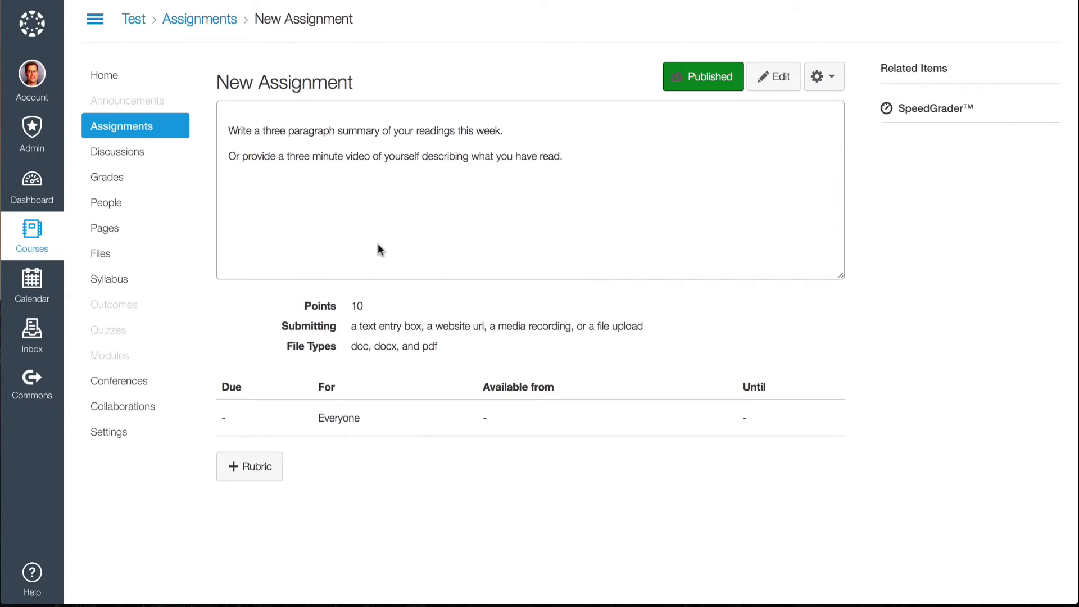
# Step: Switch to Student View from the course settings and open New Assignment to check how students see it
pyautogui.click(115, 434)
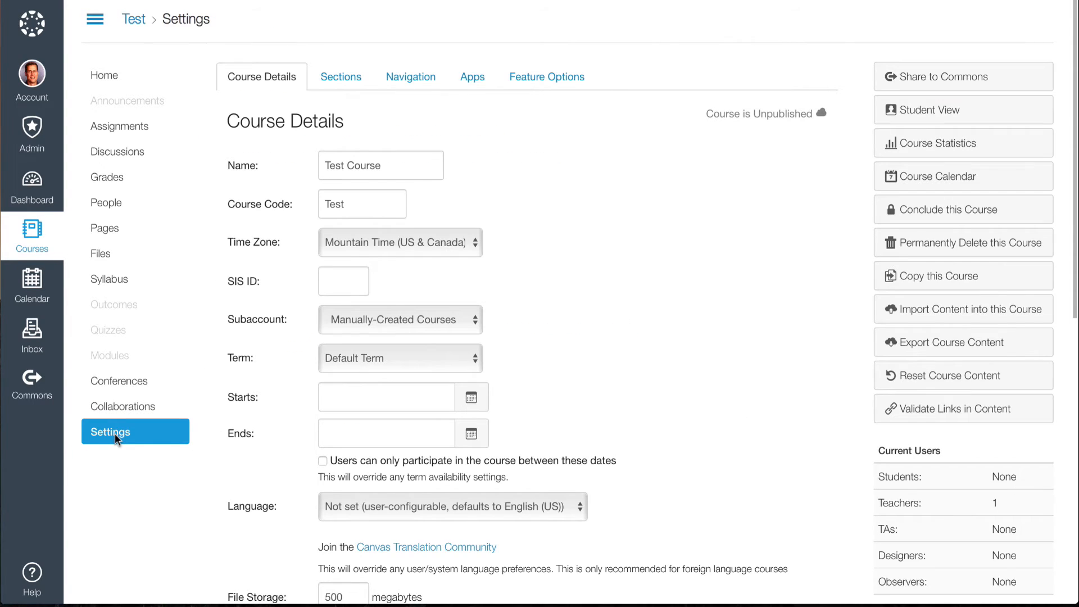
pyautogui.click(923, 112)
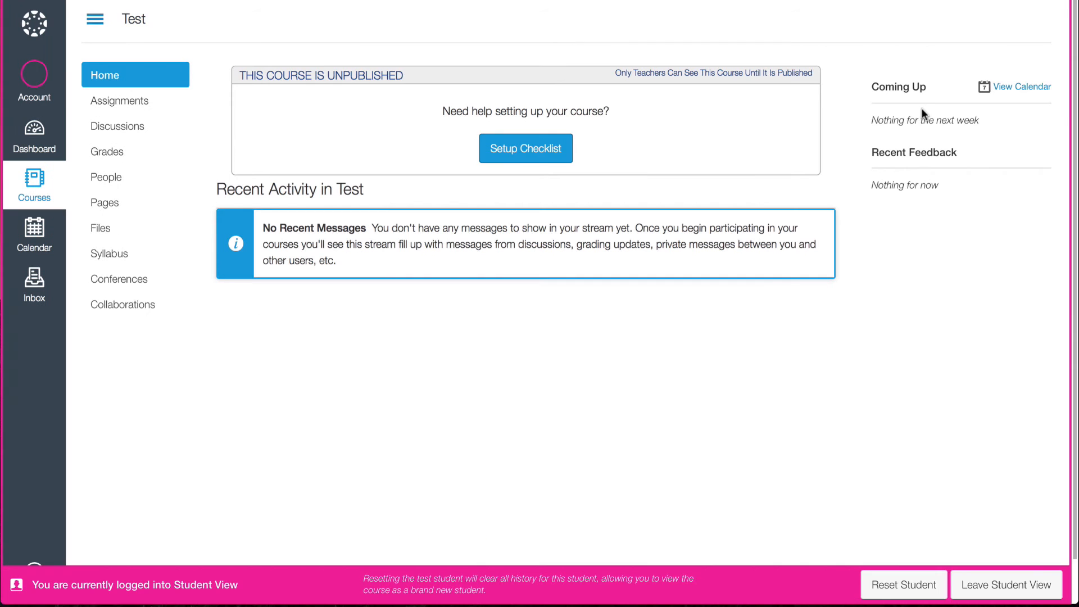
pyautogui.click(122, 104)
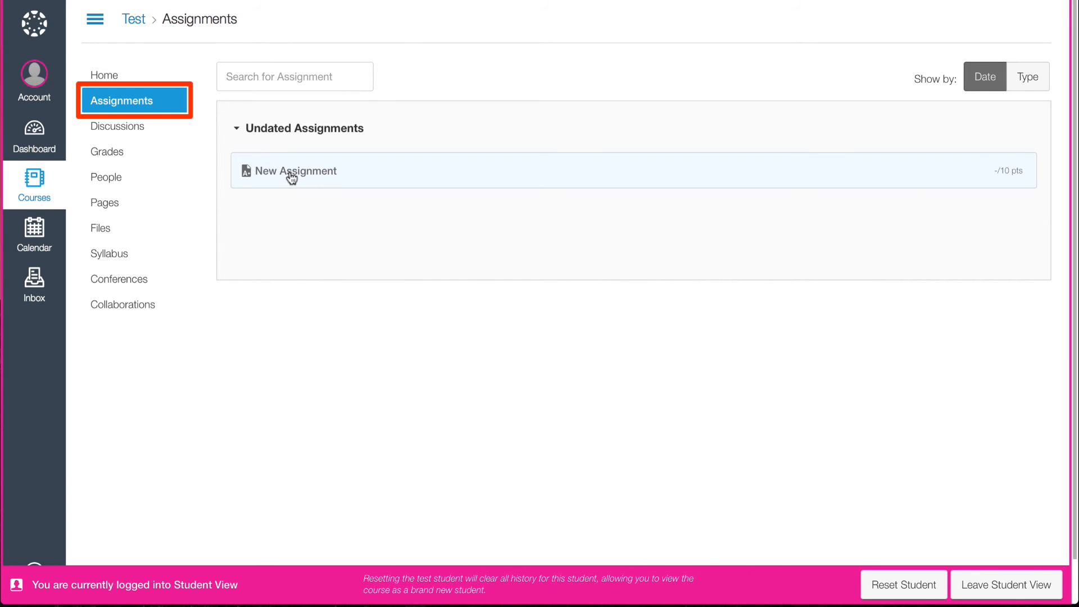
pyautogui.click(289, 171)
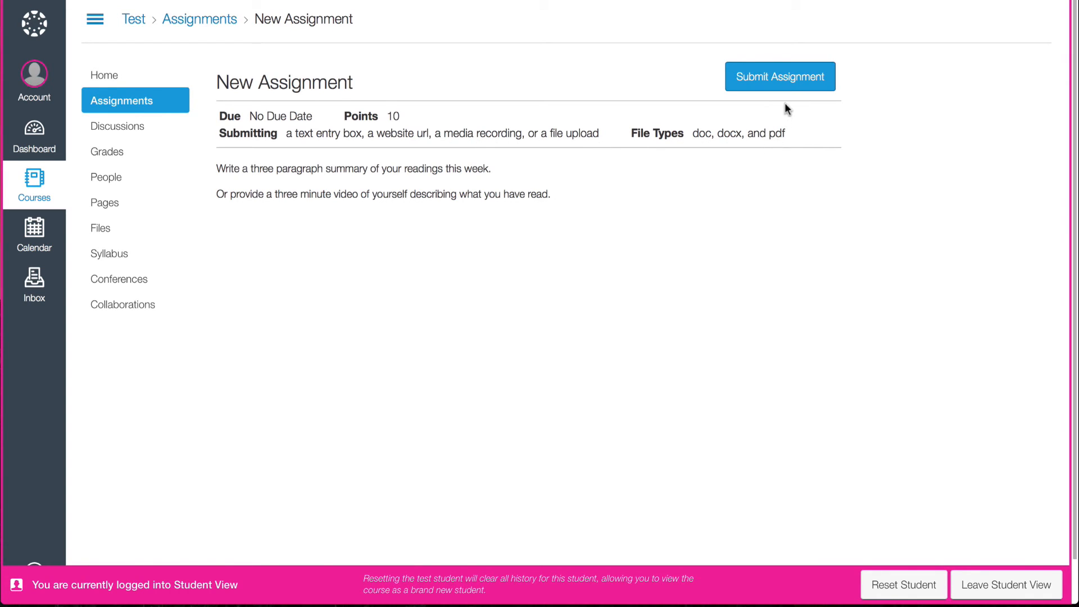
# Step: Start a submission for New Assignment and look through its Website URL, Text Entry and File Upload options
pyautogui.click(776, 79)
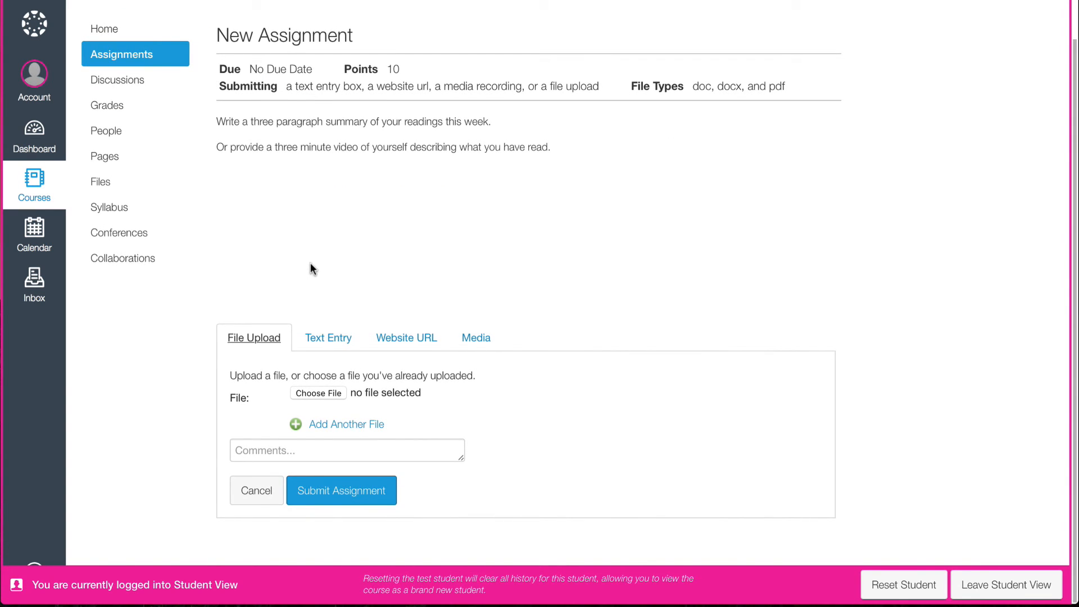
pyautogui.click(403, 337)
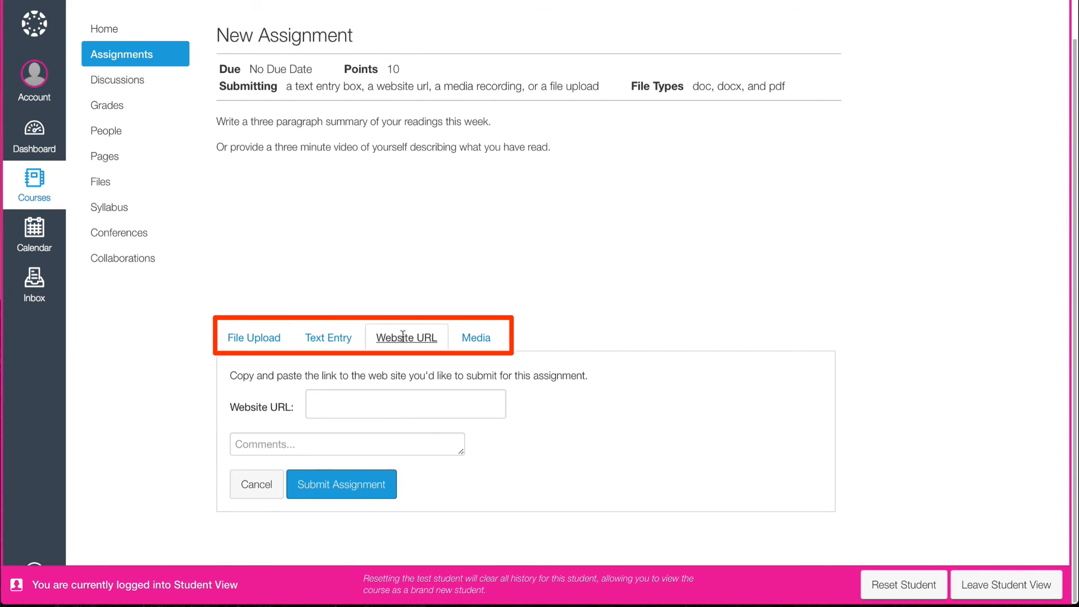
pyautogui.click(346, 408)
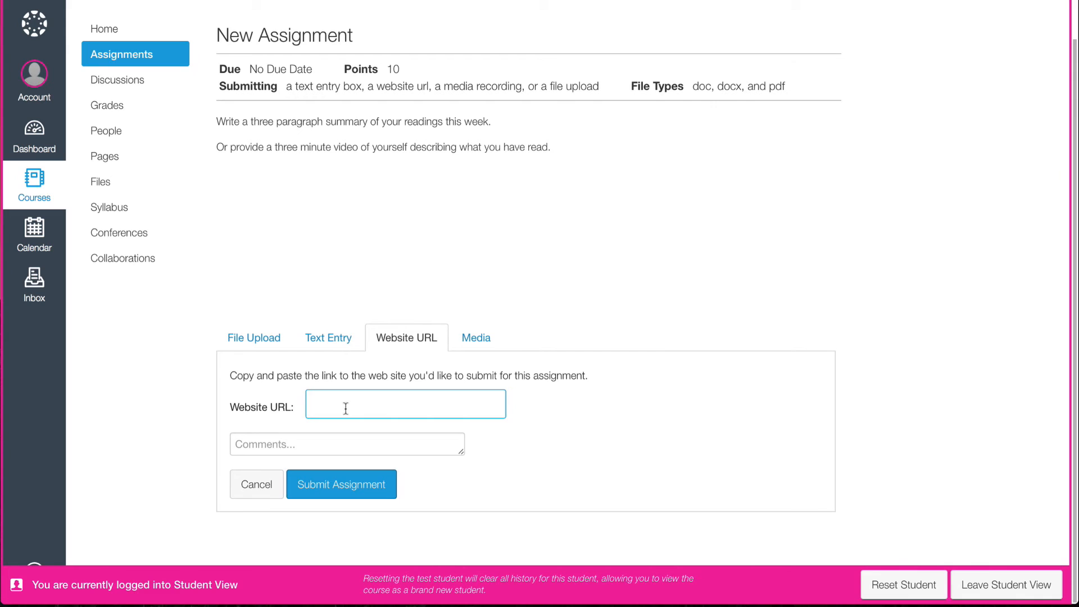
pyautogui.click(326, 338)
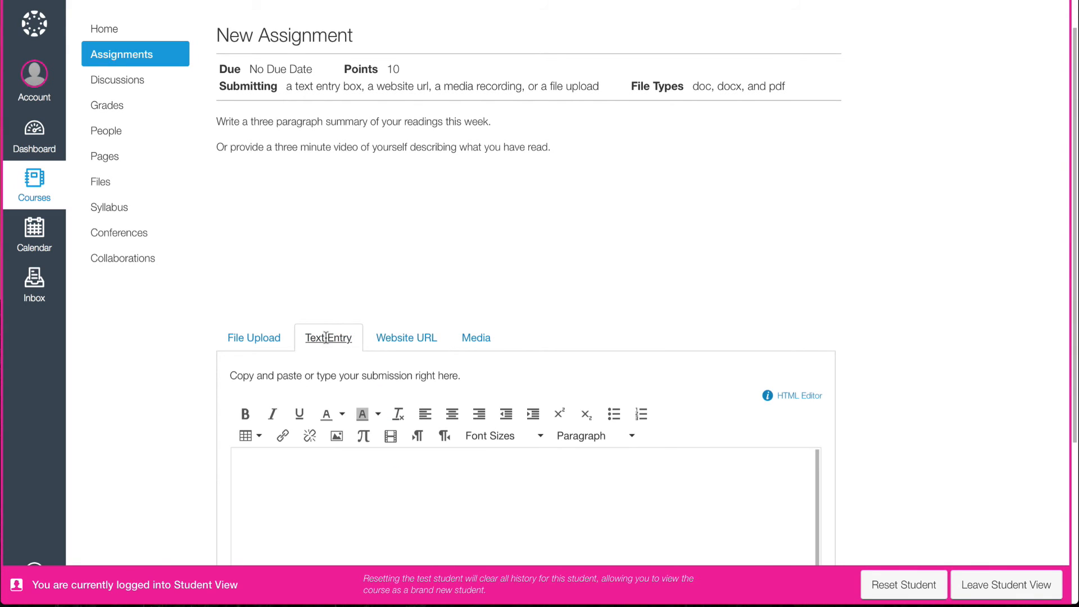
pyautogui.click(307, 471)
pyautogui.click(259, 339)
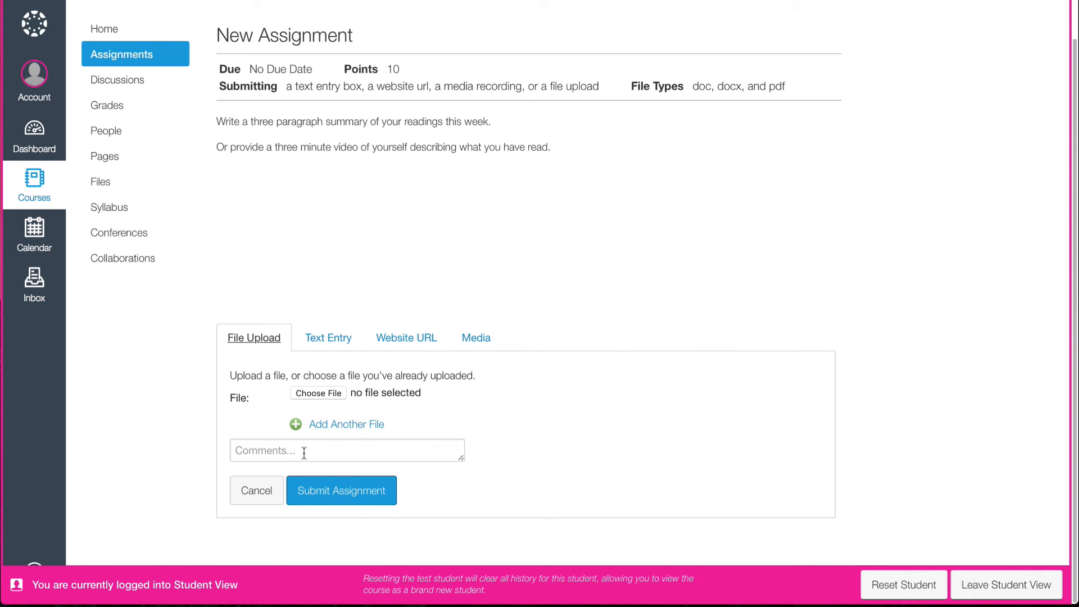
# Step: Examine the Media submission option and its recording and upload dialog, closing the dialog without adding any media
pyautogui.click(475, 340)
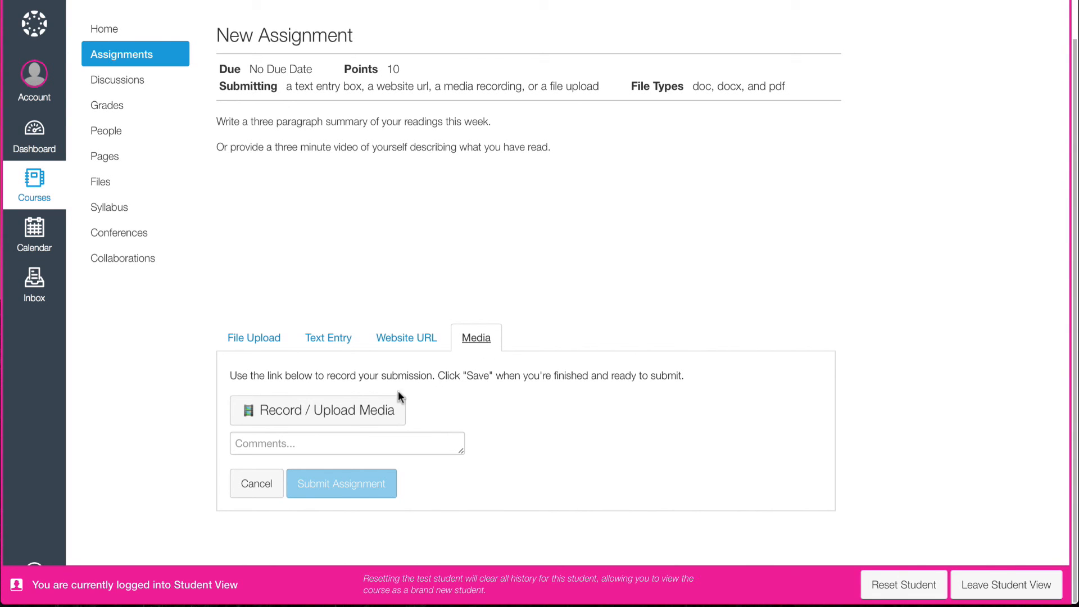
pyautogui.click(332, 417)
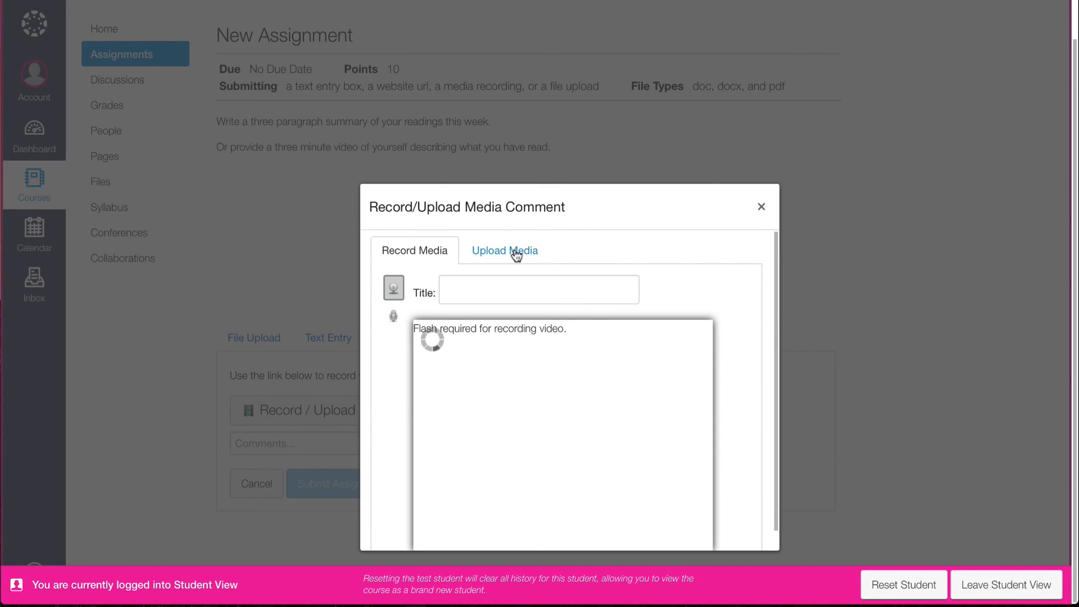
pyautogui.click(761, 208)
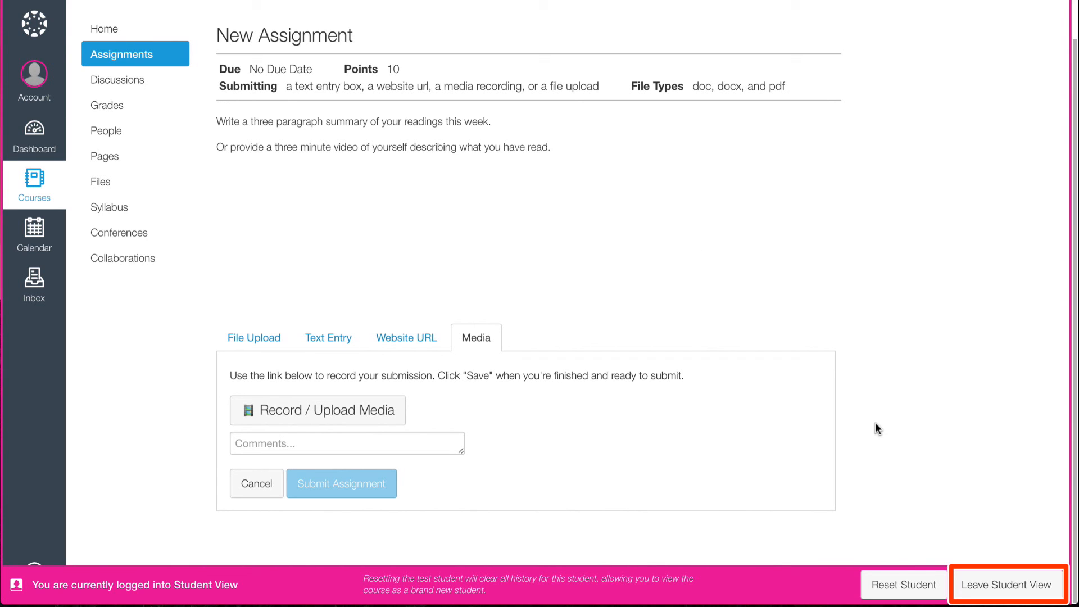
# Step: Leave Student View and abandon the unsubmitted assignment page
pyautogui.click(1001, 586)
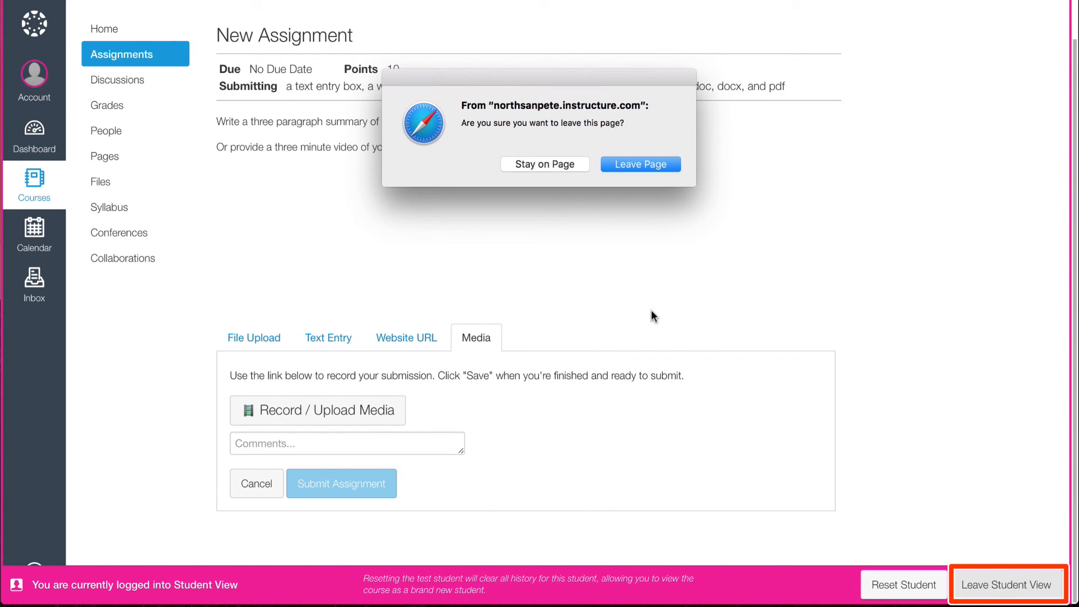
pyautogui.click(633, 164)
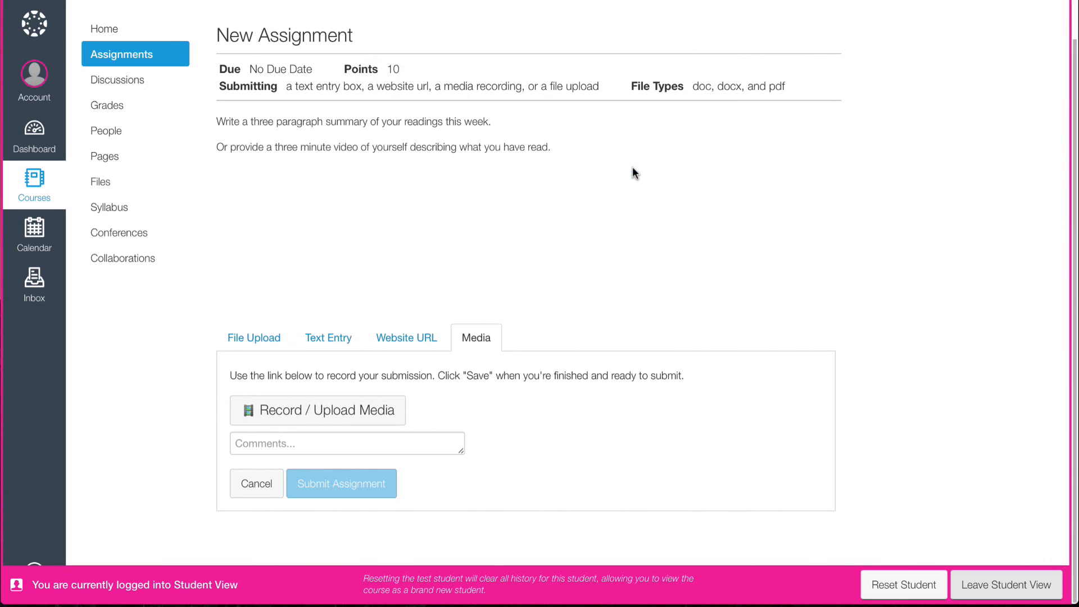